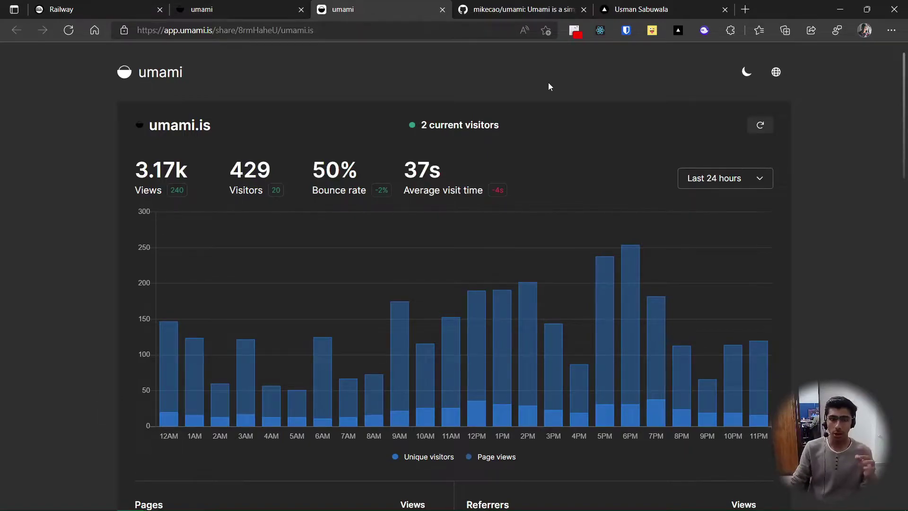
Examine the umami.is live demo dashboard, from traffic chart, pages and referrers to browsers, devices, country map and events
{"action": "left_click_drag", "start_coordinate": [281, 33], "coordinate": [415, 61]}
{"action": "left_click", "coordinate": [418, 88]}
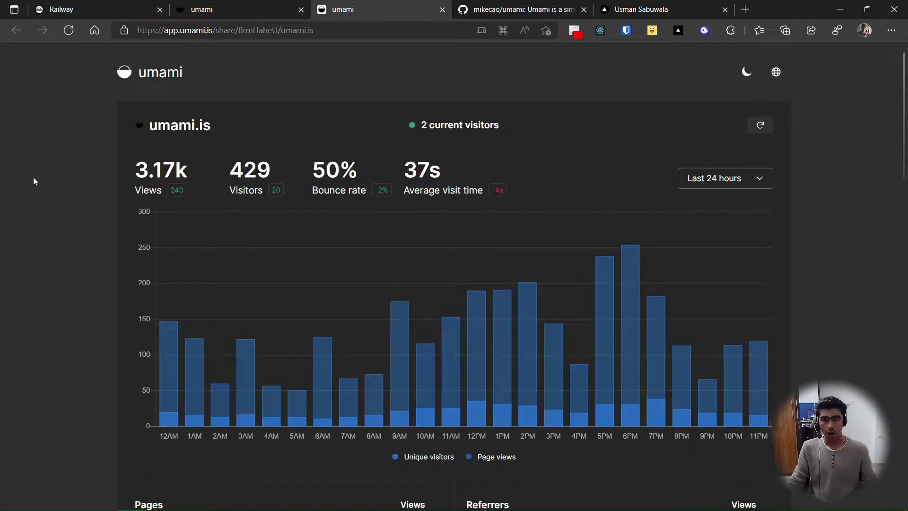
{"action": "scroll", "coordinate": [33, 181], "scroll_direction": "down", "scroll_amount": 7}
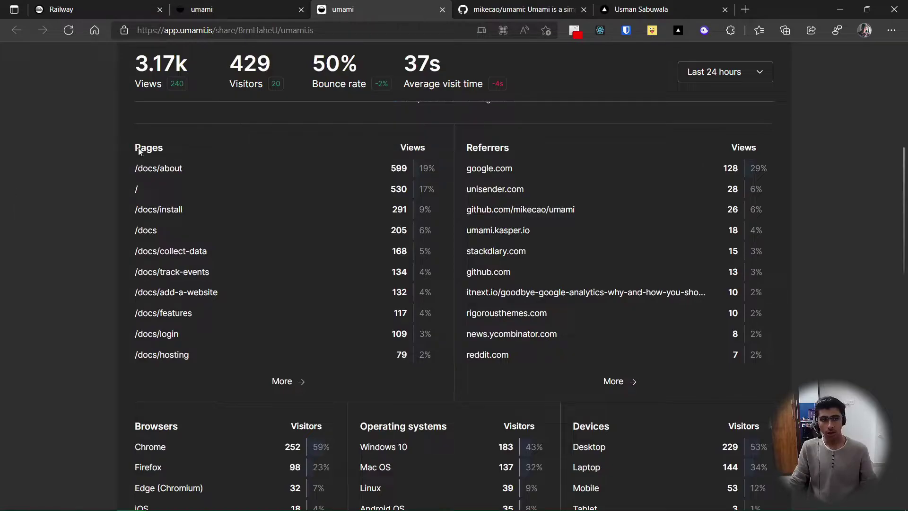
{"action": "left_click", "coordinate": [50, 200]}
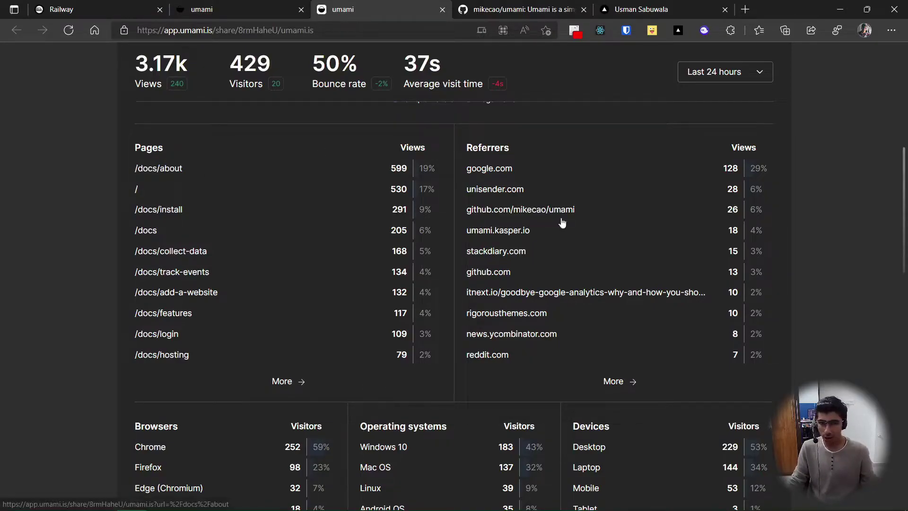
{"action": "scroll", "coordinate": [572, 289], "scroll_direction": "down", "scroll_amount": 6}
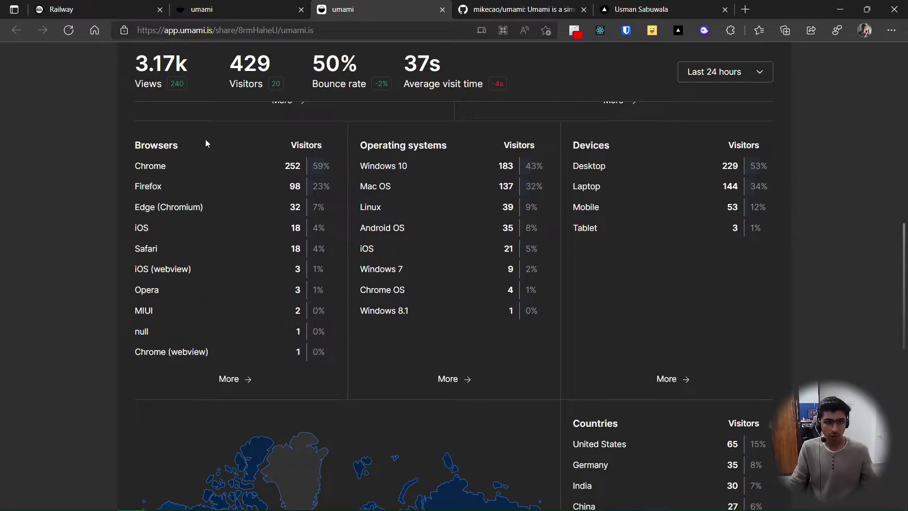
{"action": "scroll", "coordinate": [714, 250], "scroll_direction": "down", "scroll_amount": 6}
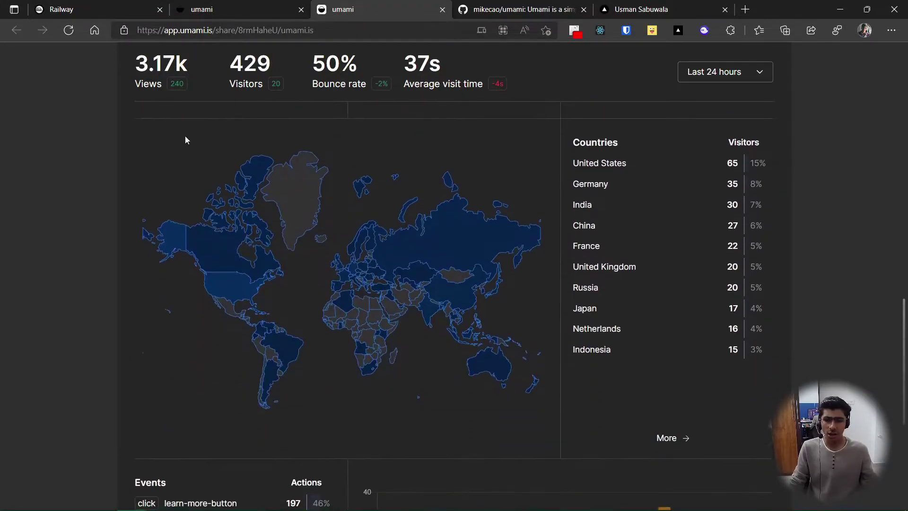
{"action": "mouse_move", "coordinate": [493, 277]}
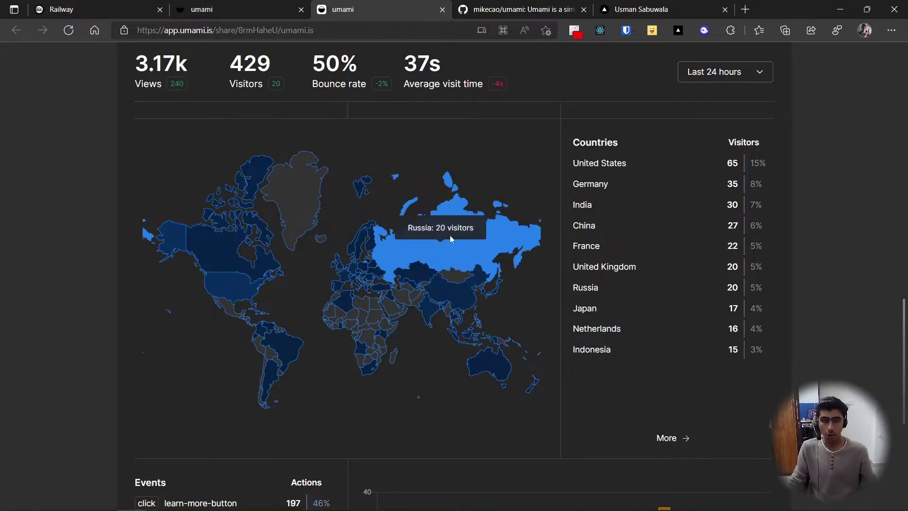
{"action": "scroll", "coordinate": [596, 236], "scroll_direction": "down", "scroll_amount": 6}
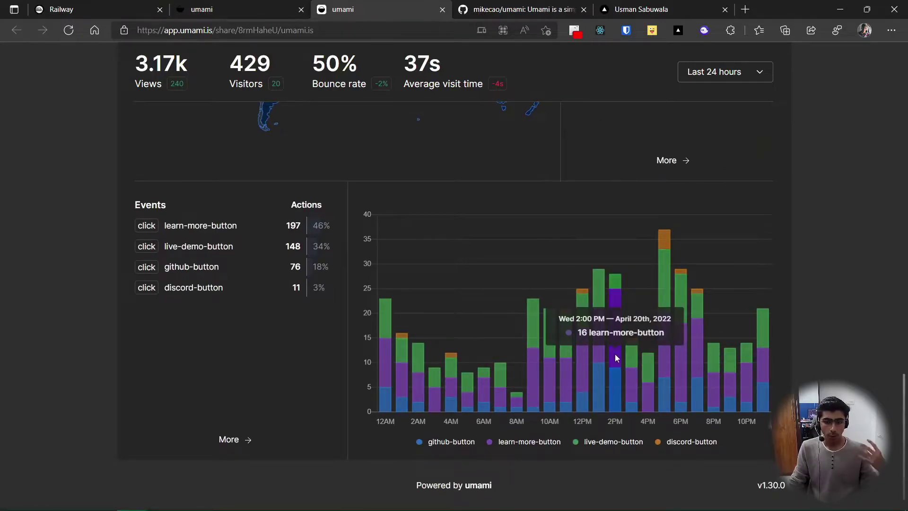
{"action": "scroll", "coordinate": [619, 345], "scroll_direction": "up", "scroll_amount": 5}
{"action": "scroll", "coordinate": [622, 343], "scroll_direction": "up", "scroll_amount": 15}
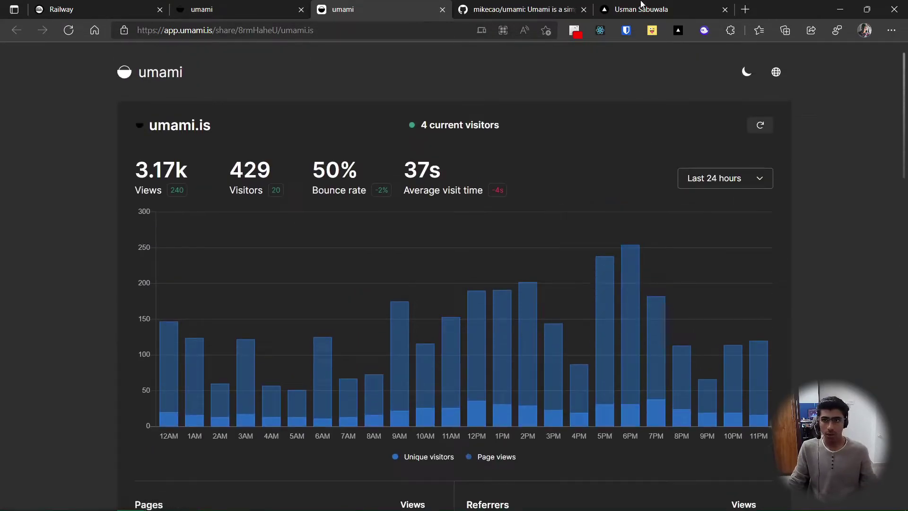
View the personal portfolio website and look through its introduction and recent blog posts
{"action": "left_click", "coordinate": [662, 10]}
{"action": "scroll", "coordinate": [440, 345], "scroll_direction": "down", "scroll_amount": 4}
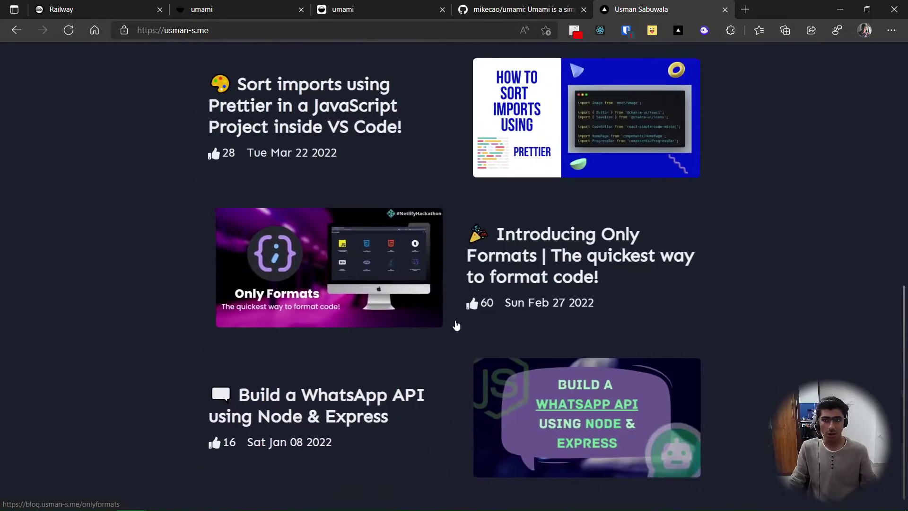
{"action": "scroll", "coordinate": [483, 259], "scroll_direction": "up", "scroll_amount": 10}
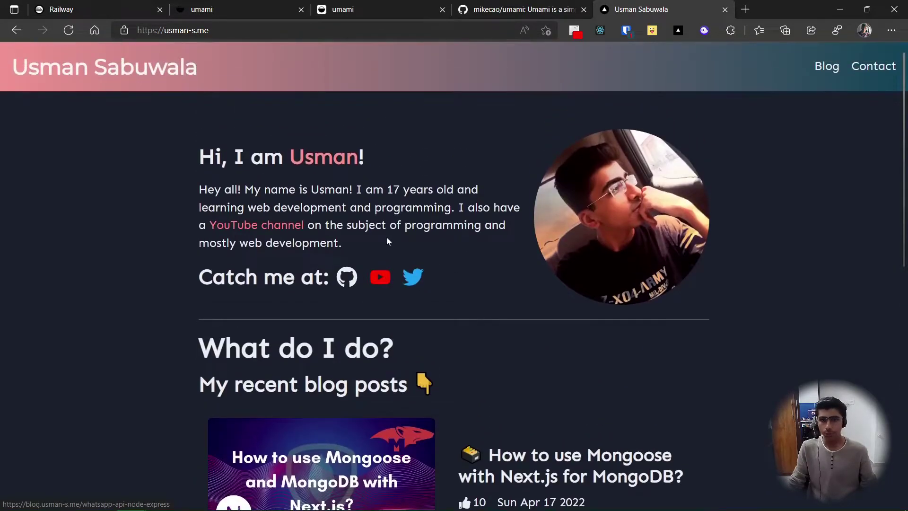
{"action": "scroll", "coordinate": [554, 308], "scroll_direction": "down", "scroll_amount": 10}
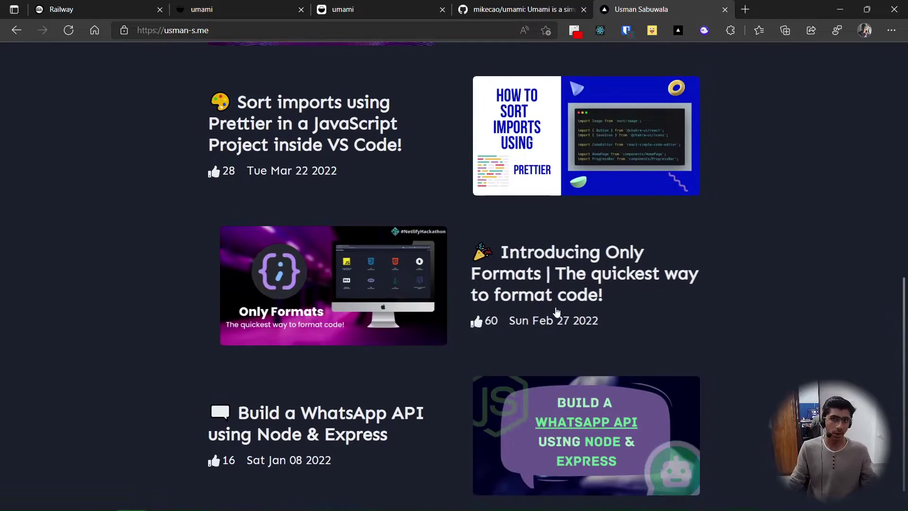
{"action": "scroll", "coordinate": [591, 309], "scroll_direction": "up", "scroll_amount": 10}
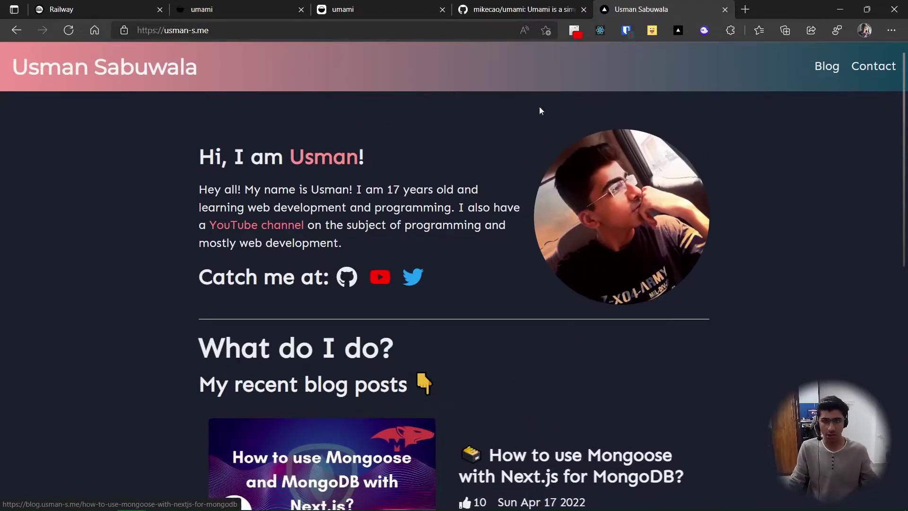
Return to the umami.is homepage and look over its headline and content
{"action": "left_click", "coordinate": [389, 9]}
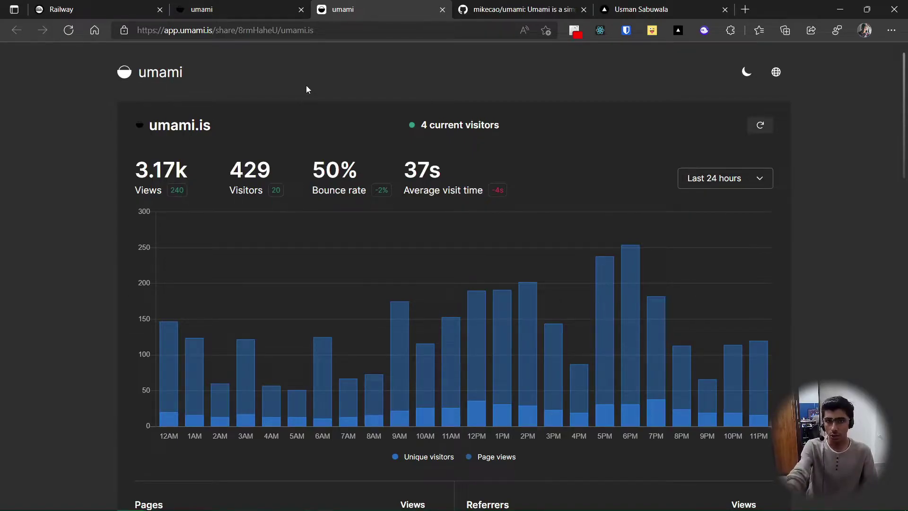
{"action": "left_click", "coordinate": [255, 3]}
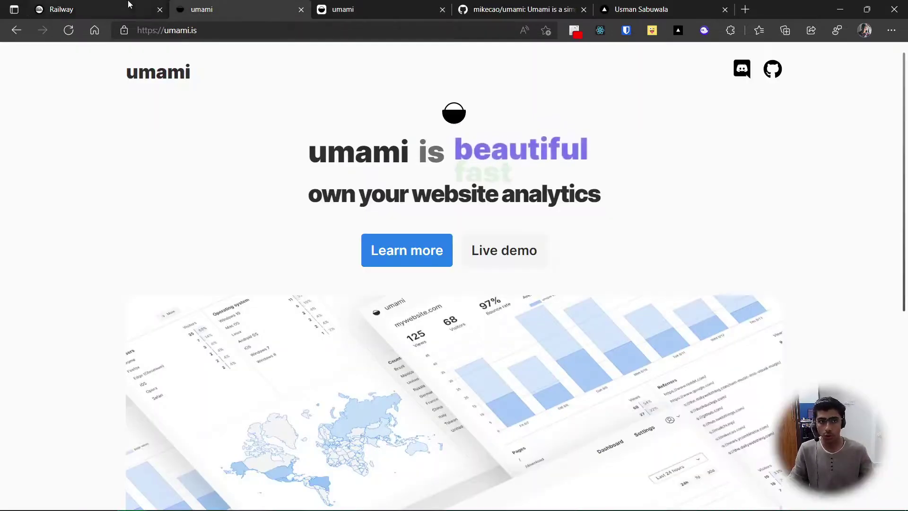
{"action": "left_click_drag", "start_coordinate": [324, 163], "coordinate": [279, 154]}
{"action": "left_click", "coordinate": [276, 202]}
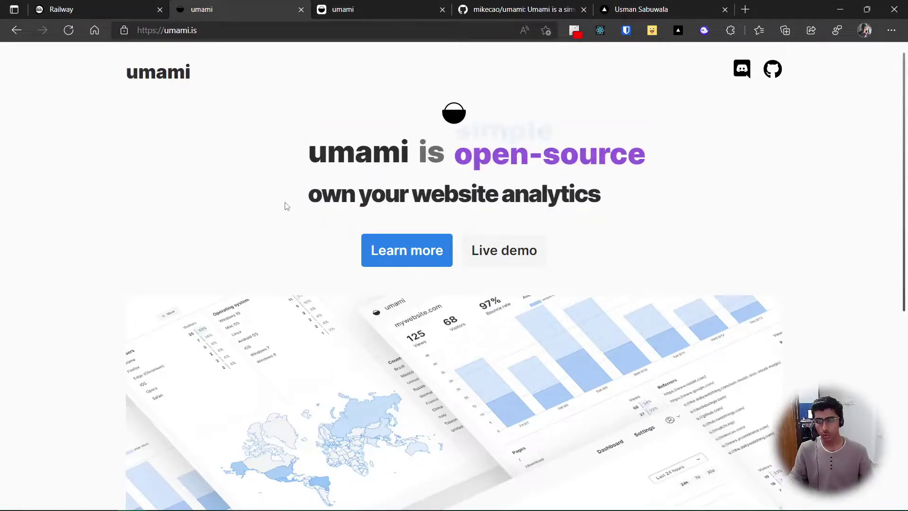
{"action": "scroll", "coordinate": [281, 204], "scroll_direction": "down", "scroll_amount": 7}
{"action": "scroll", "coordinate": [285, 206], "scroll_direction": "up", "scroll_amount": 10}
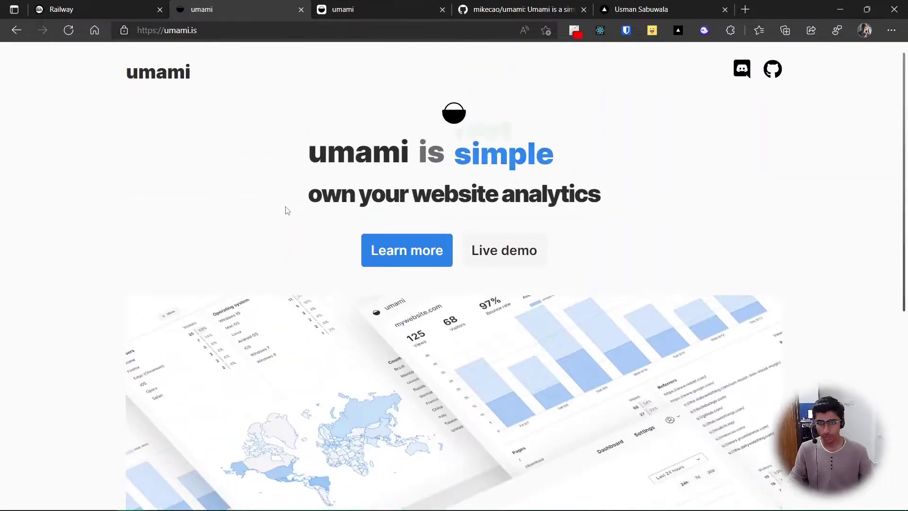
Open the About page of the Umami documentation from the homepage
{"action": "left_click", "coordinate": [419, 250]}
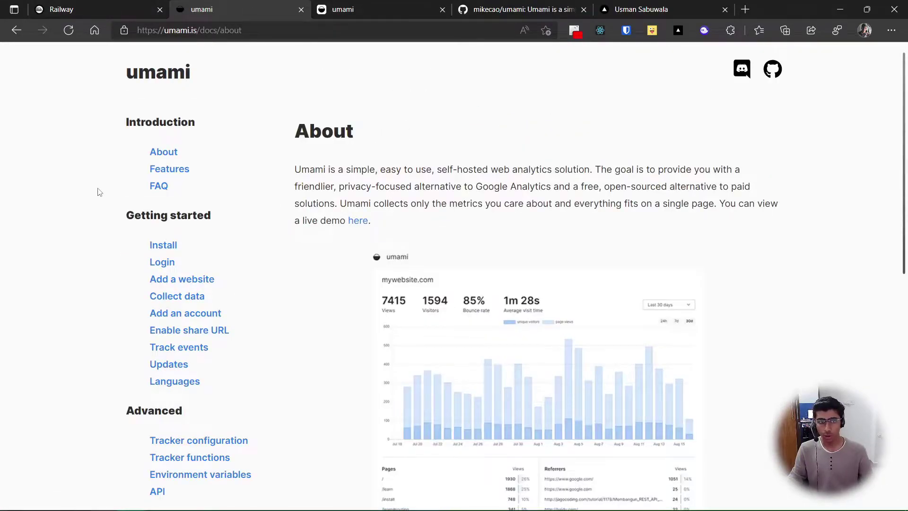
{"action": "key", "text": "ctrl+l"}
{"action": "left_click", "coordinate": [465, 187]}
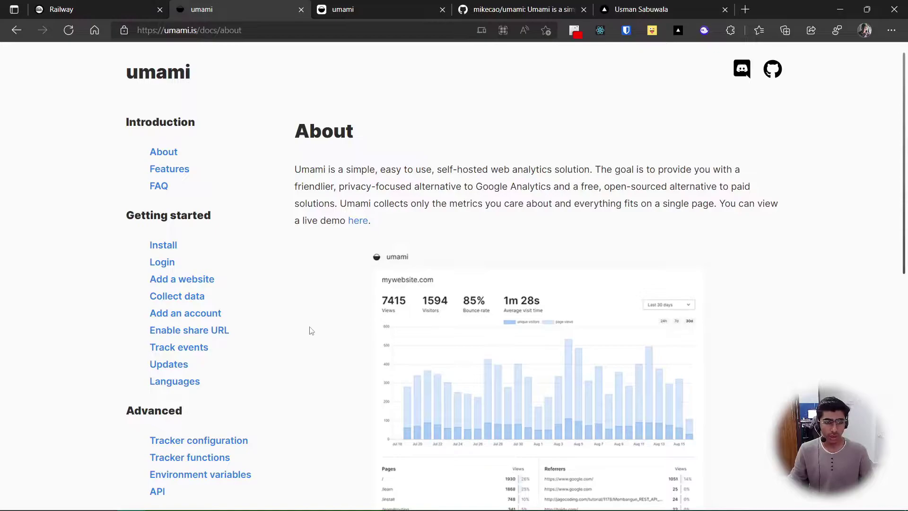
Review the hosting options in the documentation's Guides list, including the Vercel and Netlify guides
{"action": "scroll", "coordinate": [314, 328], "scroll_direction": "down", "scroll_amount": 7}
{"action": "mouse_move", "coordinate": [222, 358]}
{"action": "left_mouse_down"}
{"action": "mouse_move", "coordinate": [84, 196]}
{"action": "mouse_move", "coordinate": [263, 347]}
{"action": "mouse_move", "coordinate": [141, 202]}
{"action": "mouse_move", "coordinate": [126, 199]}
{"action": "mouse_move", "coordinate": [219, 365]}
{"action": "left_mouse_up"}
{"action": "left_click", "coordinate": [112, 285]}
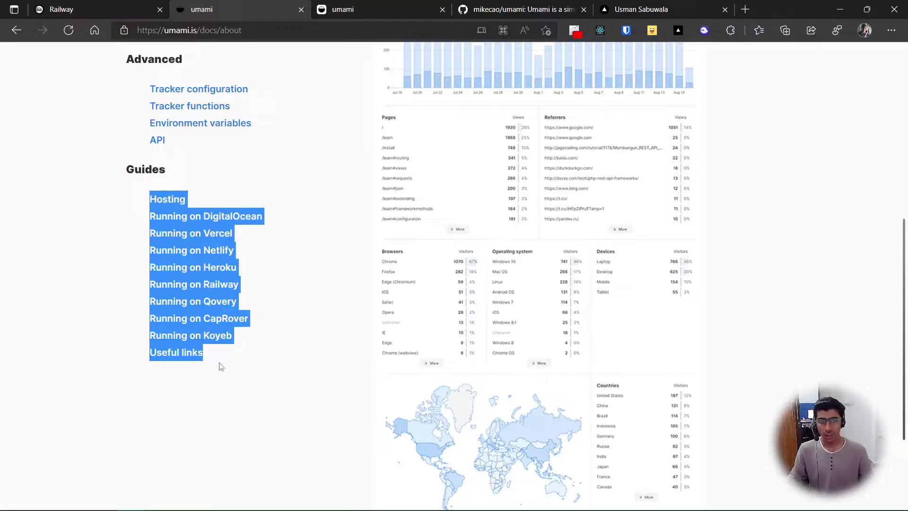
{"action": "left_click", "coordinate": [219, 366]}
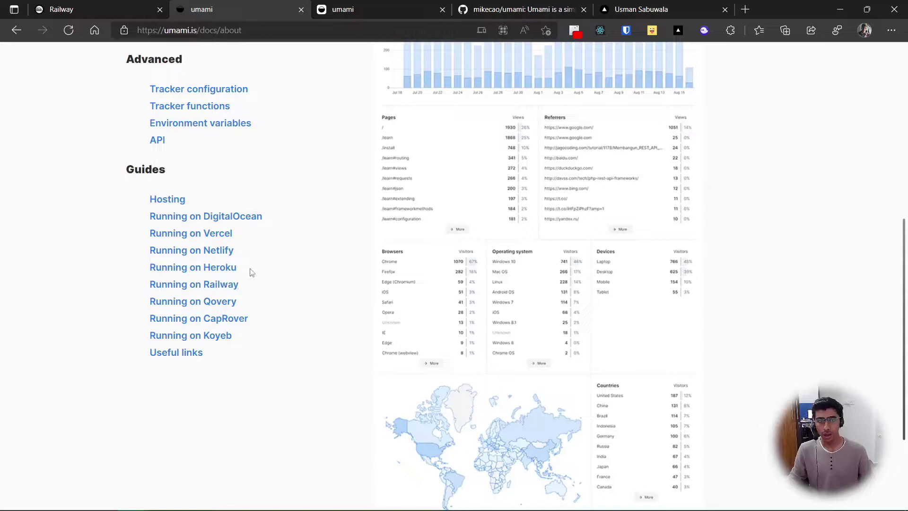
{"action": "left_click_drag", "start_coordinate": [243, 250], "coordinate": [124, 234]}
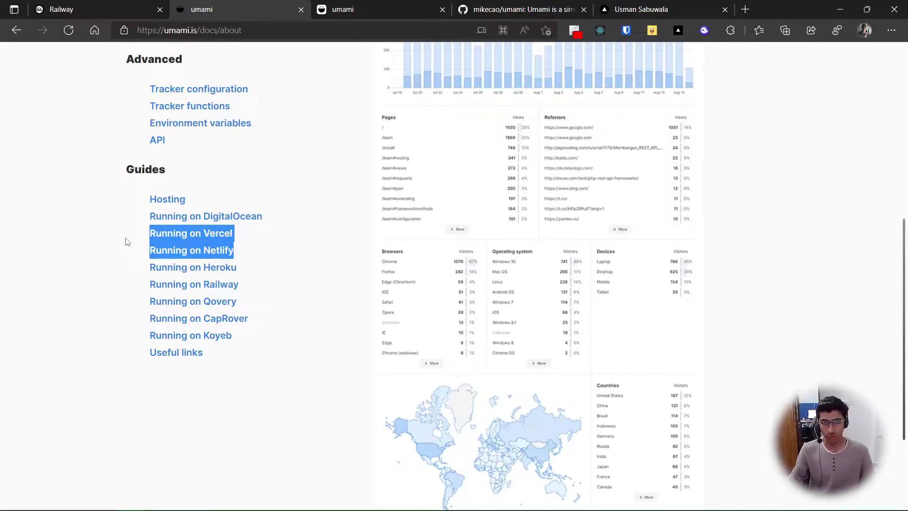
{"action": "left_click", "coordinate": [127, 242]}
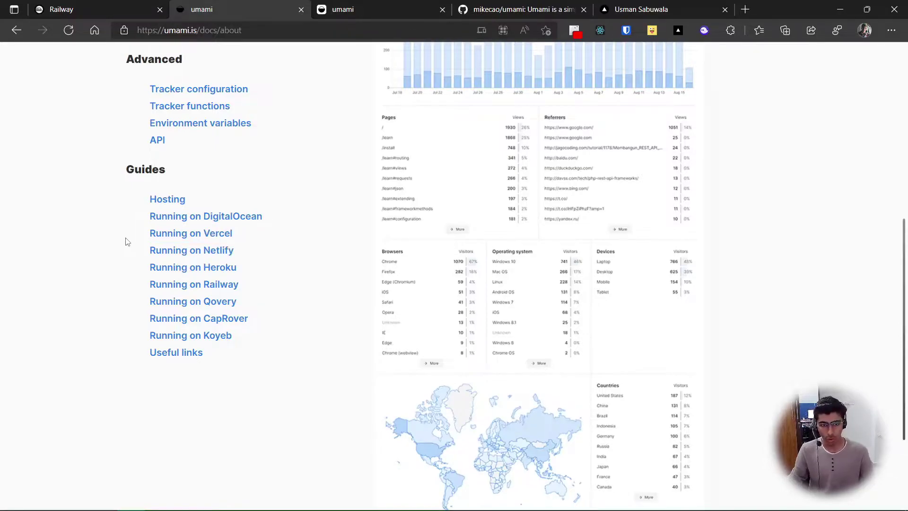
Open the Running on Railway guide and read its Website and Database, Create database tables and Notes sections
{"action": "left_click", "coordinate": [212, 286]}
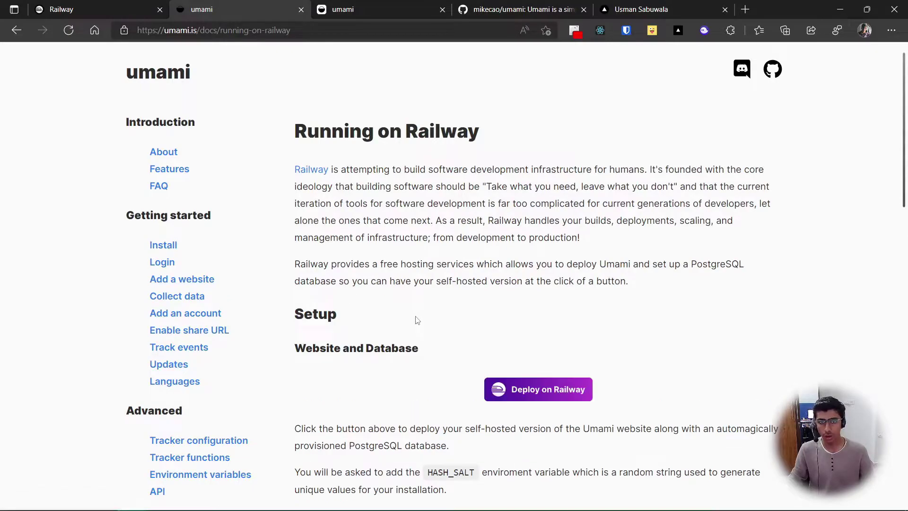
{"action": "scroll", "coordinate": [416, 321], "scroll_direction": "down", "scroll_amount": 3}
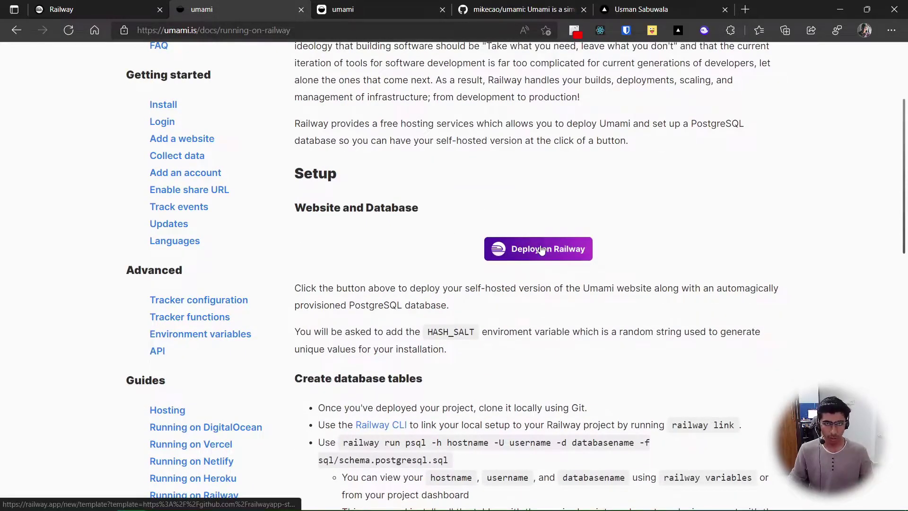
{"action": "scroll", "coordinate": [544, 258], "scroll_direction": "down", "scroll_amount": 6}
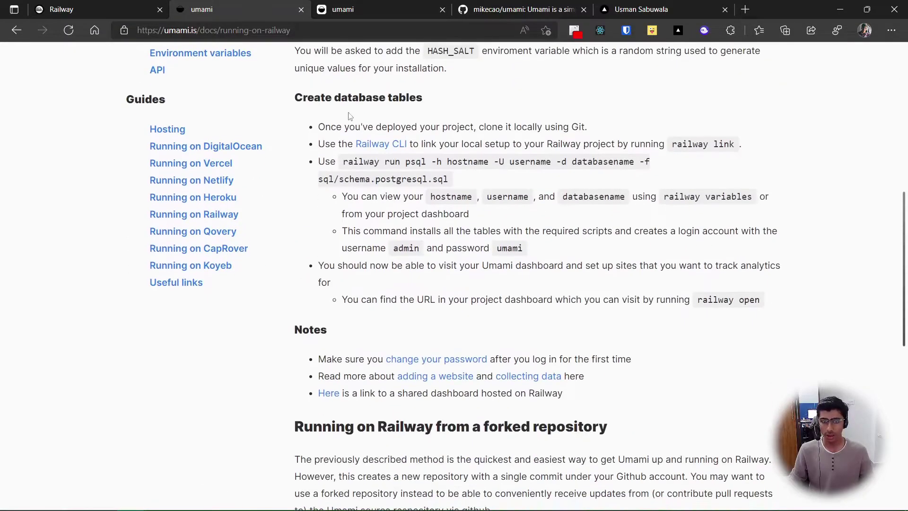
{"action": "left_click_drag", "start_coordinate": [294, 93], "coordinate": [586, 395]}
{"action": "left_click", "coordinate": [623, 395]}
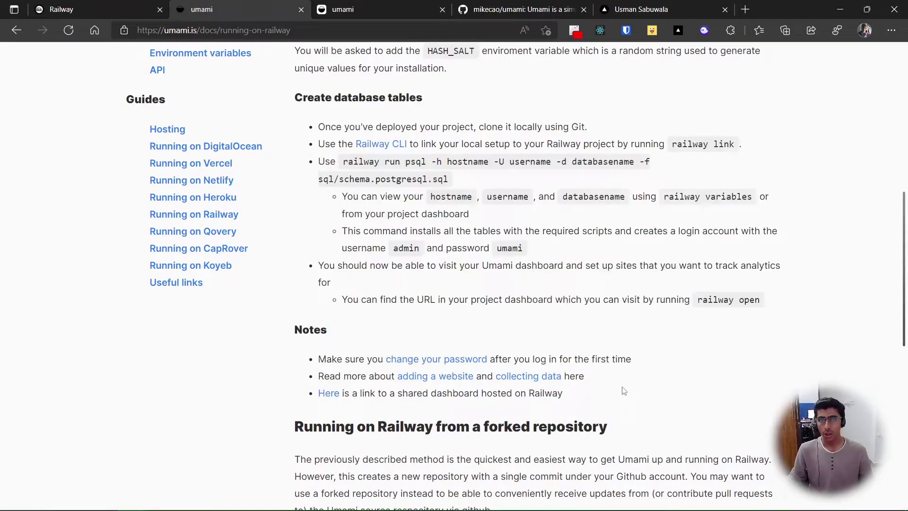
Find the guide's section on running Umami on Railway from a forked repository and highlight its heading
{"action": "scroll", "coordinate": [623, 348], "scroll_direction": "down", "scroll_amount": 4}
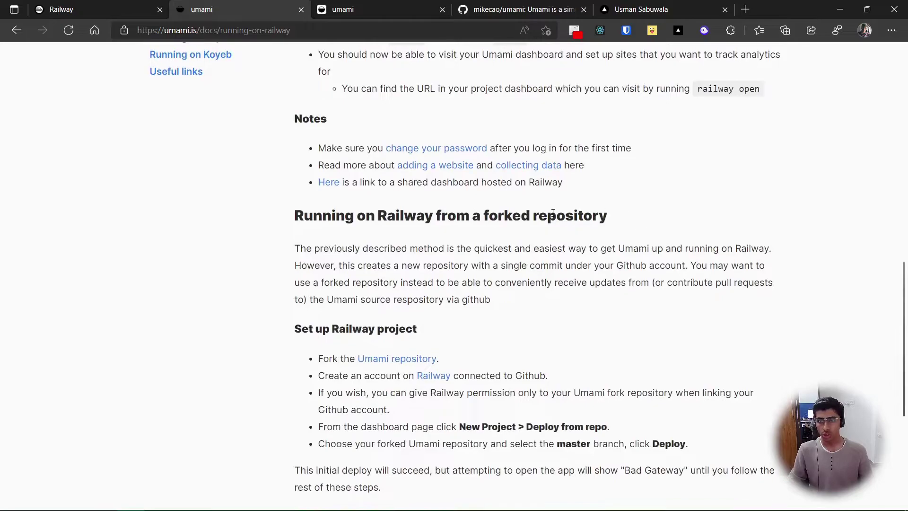
{"action": "left_click_drag", "start_coordinate": [607, 216], "coordinate": [250, 227]}
{"action": "left_click", "coordinate": [292, 225]}
{"action": "left_click_drag", "start_coordinate": [483, 218], "coordinate": [599, 222]}
{"action": "left_click", "coordinate": [611, 225]}
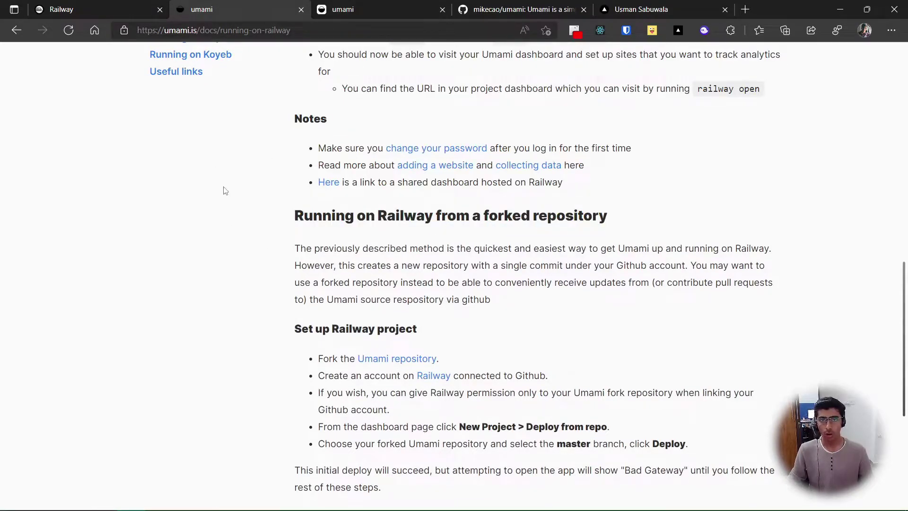
Switch to the Umami GitHub repository and look through its file list, project details and README installation instructions
{"action": "left_click", "coordinate": [497, 5]}
{"action": "scroll", "coordinate": [746, 166], "scroll_direction": "down", "scroll_amount": 10}
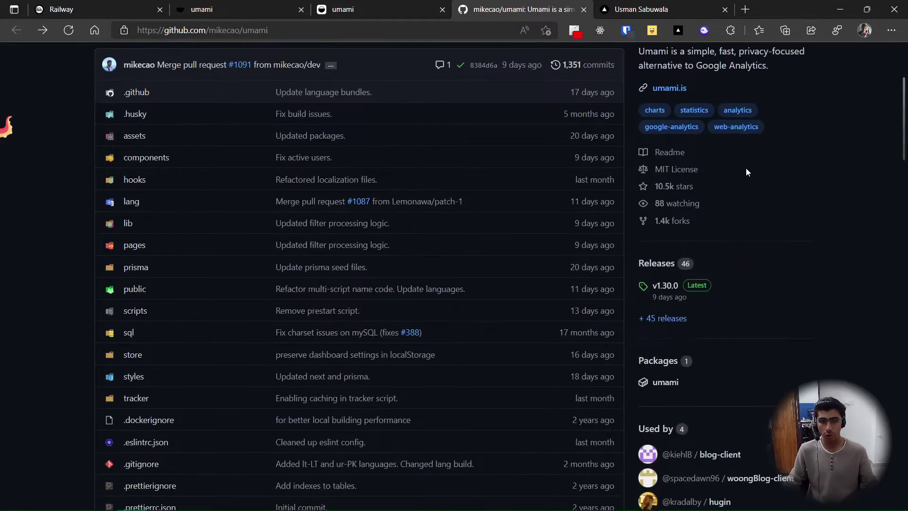
{"action": "scroll", "coordinate": [75, 435], "scroll_direction": "up", "scroll_amount": 10}
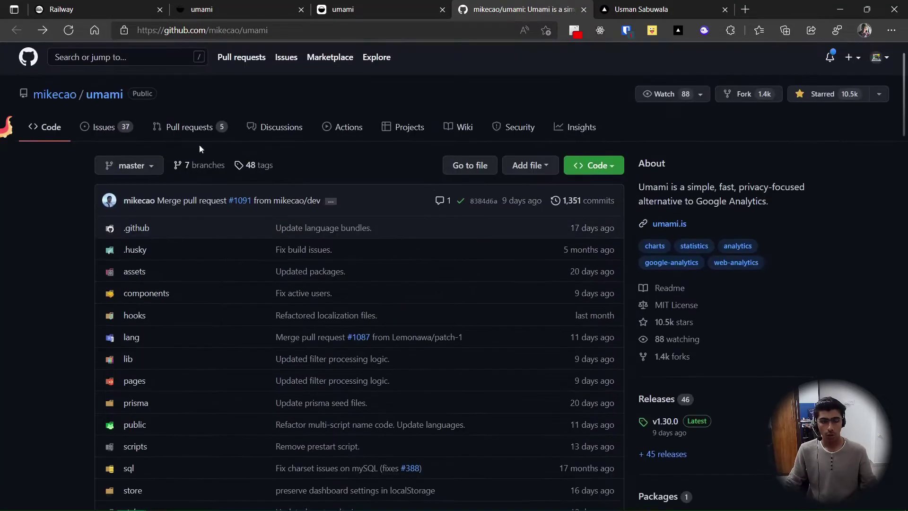
{"action": "scroll", "coordinate": [695, 232], "scroll_direction": "down", "scroll_amount": 15}
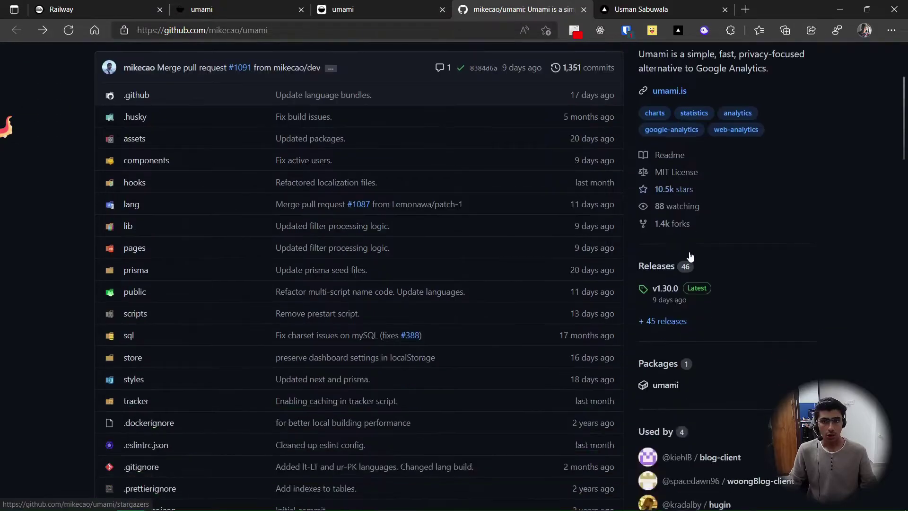
{"action": "scroll", "coordinate": [695, 231], "scroll_direction": "down", "scroll_amount": 13}
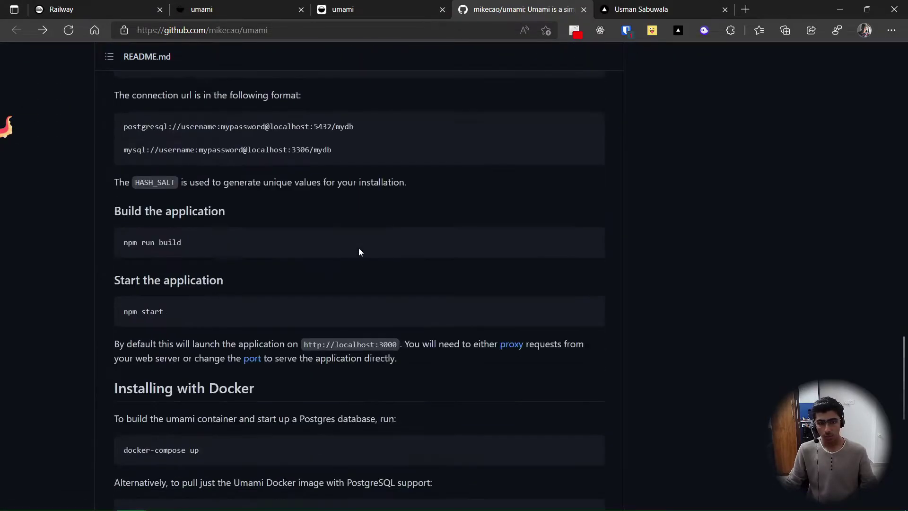
{"action": "scroll", "coordinate": [361, 293], "scroll_direction": "up", "scroll_amount": 11}
{"action": "scroll", "coordinate": [362, 297], "scroll_direction": "up", "scroll_amount": 12}
{"action": "scroll", "coordinate": [361, 299], "scroll_direction": "down", "scroll_amount": 4}
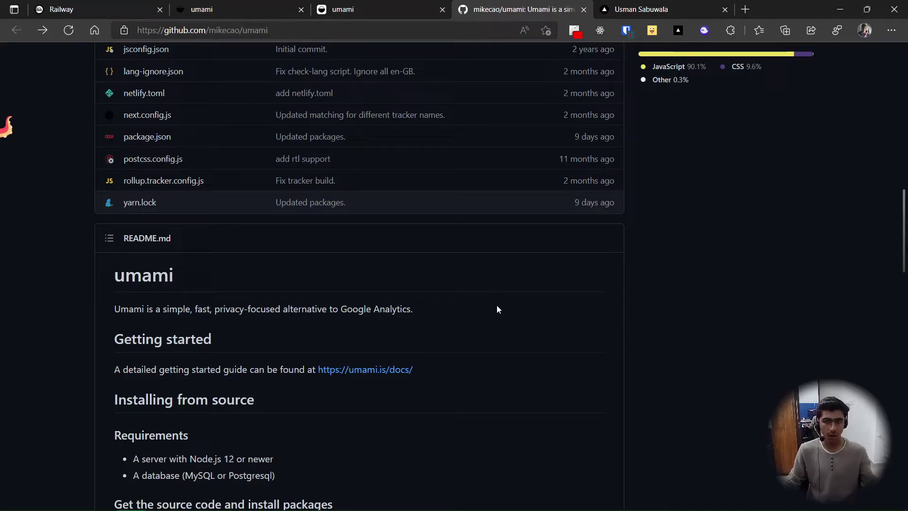
{"action": "scroll", "coordinate": [492, 302], "scroll_direction": "up", "scroll_amount": 10}
Move the Umami docs tab after the demo dashboard tab and review the guide's forked-repository section for Railway
{"action": "left_click_drag", "start_coordinate": [234, 6], "coordinate": [362, 5]}
{"action": "scroll", "coordinate": [322, 178], "scroll_direction": "down", "scroll_amount": 2}
{"action": "scroll", "coordinate": [322, 177], "scroll_direction": "up", "scroll_amount": 1}
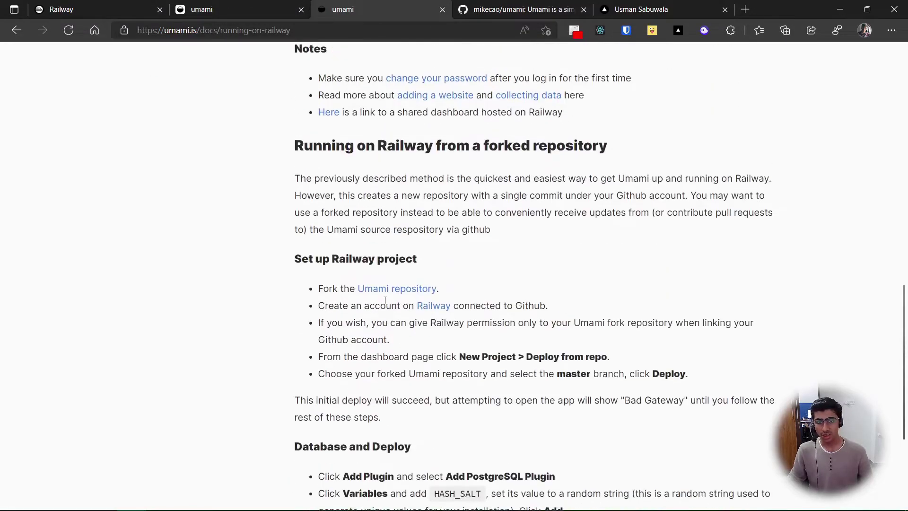
{"action": "left_click_drag", "start_coordinate": [279, 146], "coordinate": [644, 146]}
{"action": "left_click", "coordinate": [469, 156]}
{"action": "left_click_drag", "start_coordinate": [254, 126], "coordinate": [577, 145]}
{"action": "left_click", "coordinate": [582, 141]}
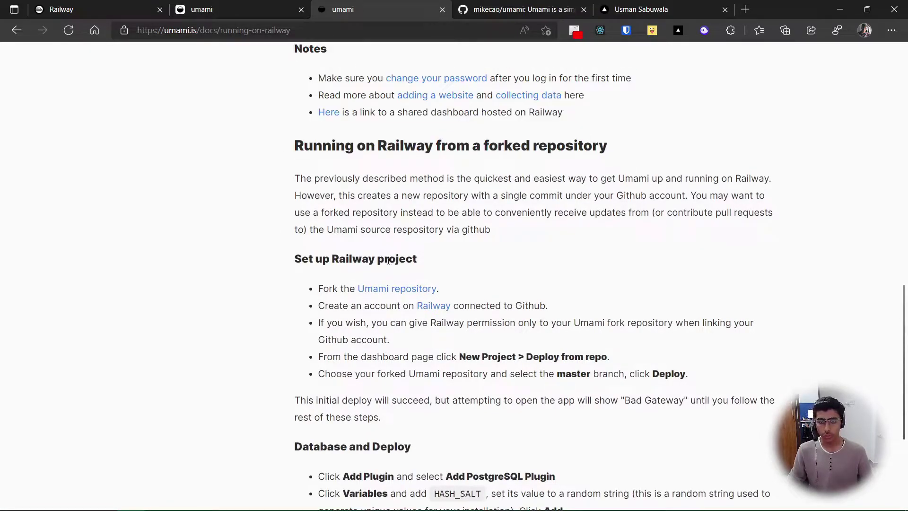
Find the guide's instruction to fork the repository and create a fork of mikecao/umami under the repository name umami
{"action": "scroll", "coordinate": [358, 300], "scroll_direction": "down", "scroll_amount": 3}
{"action": "left_click_drag", "start_coordinate": [317, 147], "coordinate": [480, 158]}
{"action": "left_click", "coordinate": [490, 155]}
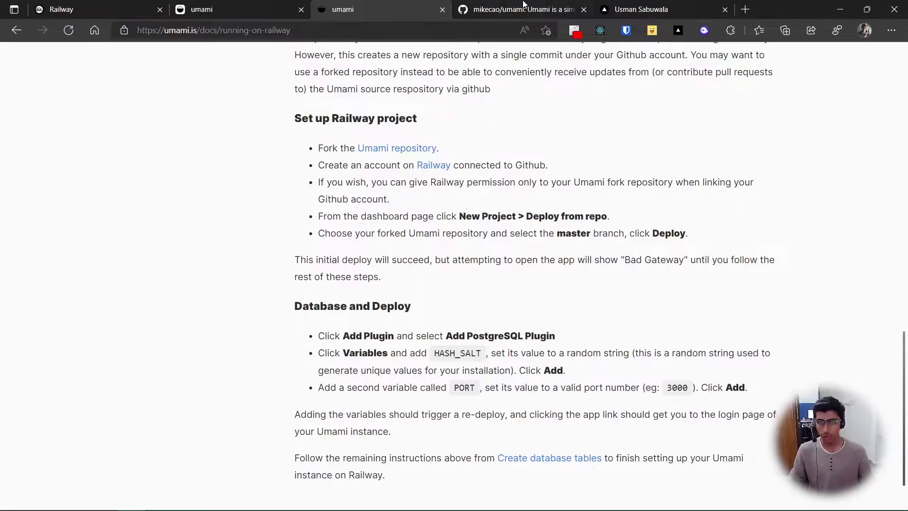
{"action": "left_click", "coordinate": [523, 5]}
{"action": "left_click", "coordinate": [745, 101]}
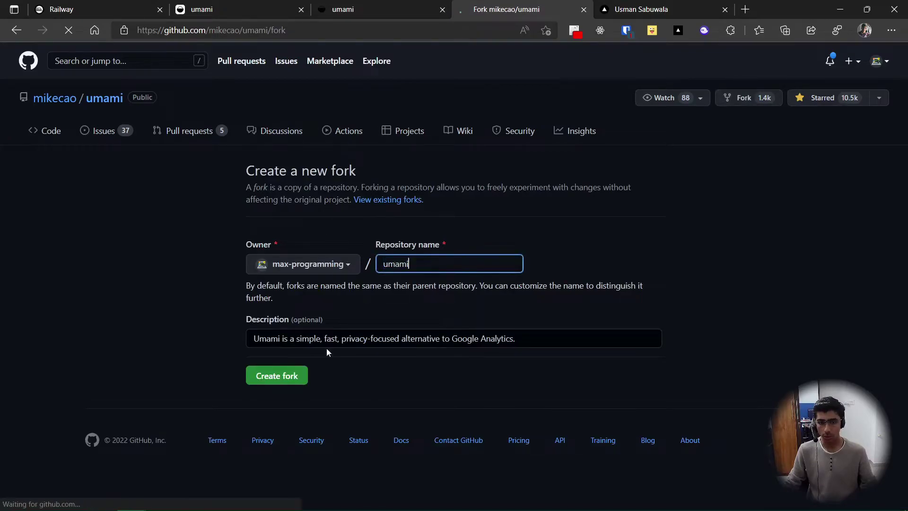
{"action": "left_click", "coordinate": [298, 373]}
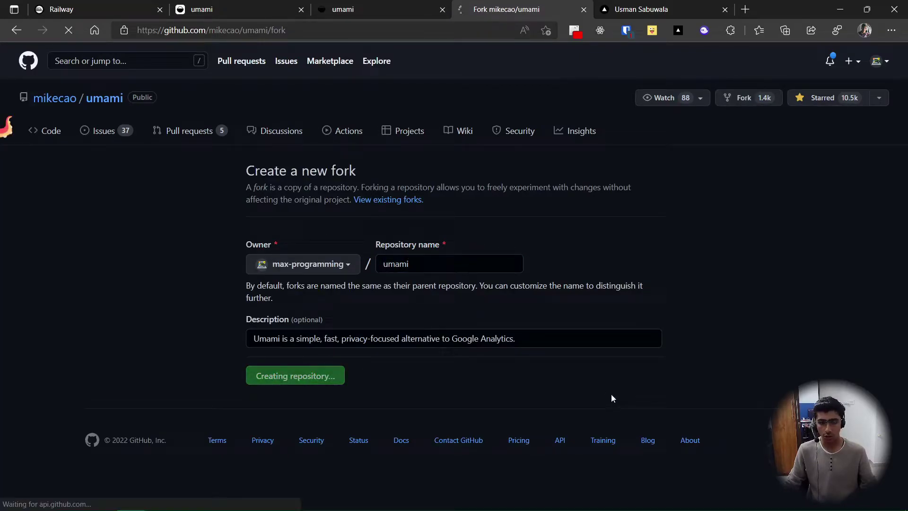
Review the guide's Railway account and repository permission instructions against the Railway dashboard, and look over the forked umami repository
{"action": "left_click", "coordinate": [392, 13]}
{"action": "left_click_drag", "start_coordinate": [308, 170], "coordinate": [559, 166]}
{"action": "left_click", "coordinate": [560, 167]}
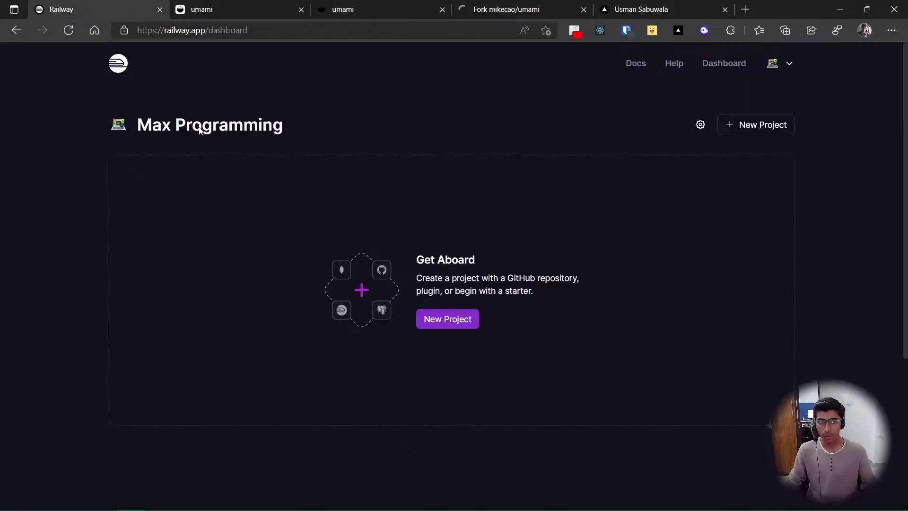
{"action": "left_click", "coordinate": [140, 13]}
{"action": "left_click", "coordinate": [394, 9]}
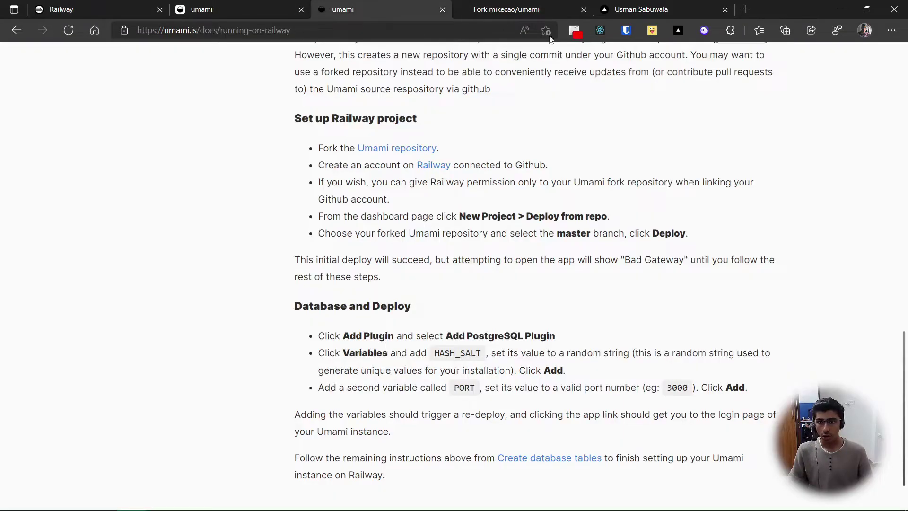
{"action": "left_click_drag", "start_coordinate": [318, 182], "coordinate": [532, 201]}
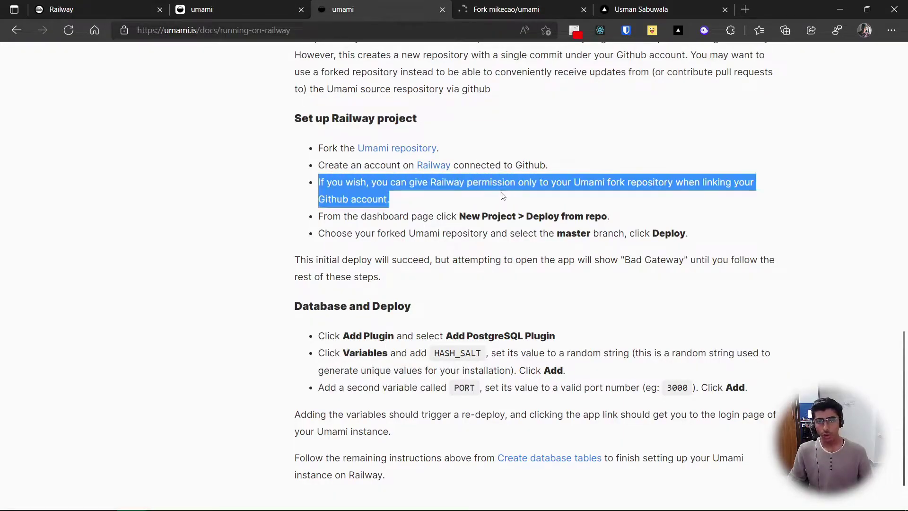
{"action": "left_click", "coordinate": [582, 183]}
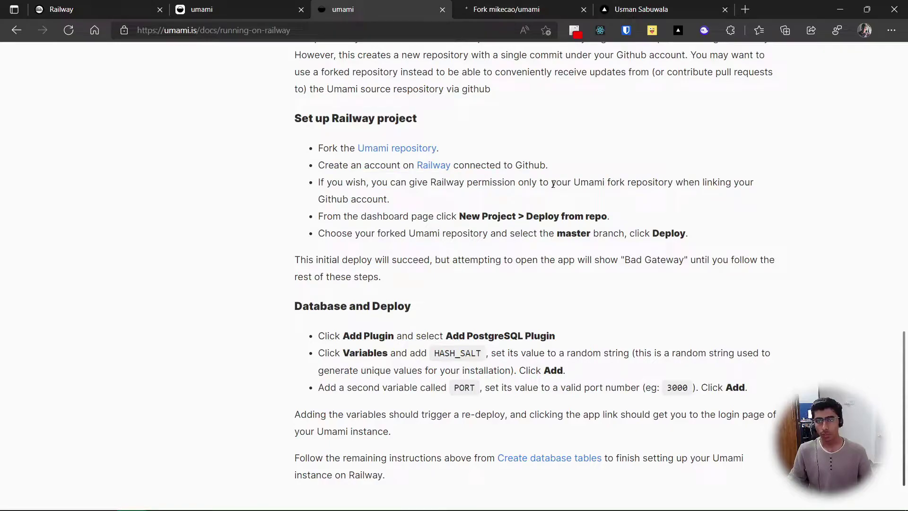
{"action": "left_click_drag", "start_coordinate": [573, 183], "coordinate": [656, 184]}
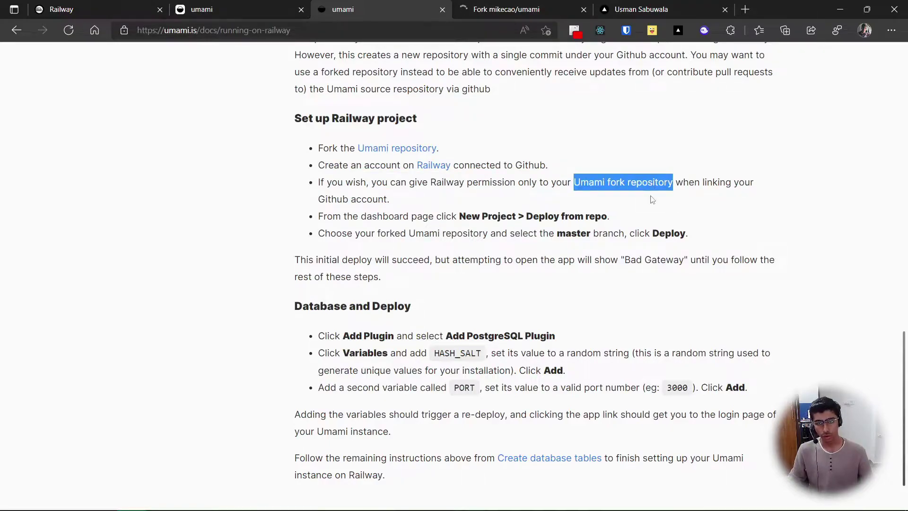
{"action": "left_click", "coordinate": [651, 205]}
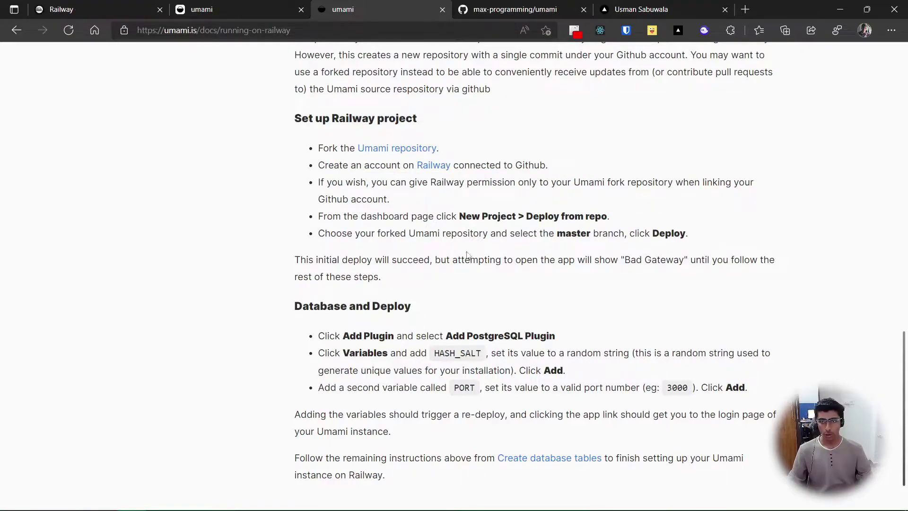
{"action": "left_click", "coordinate": [506, 9]}
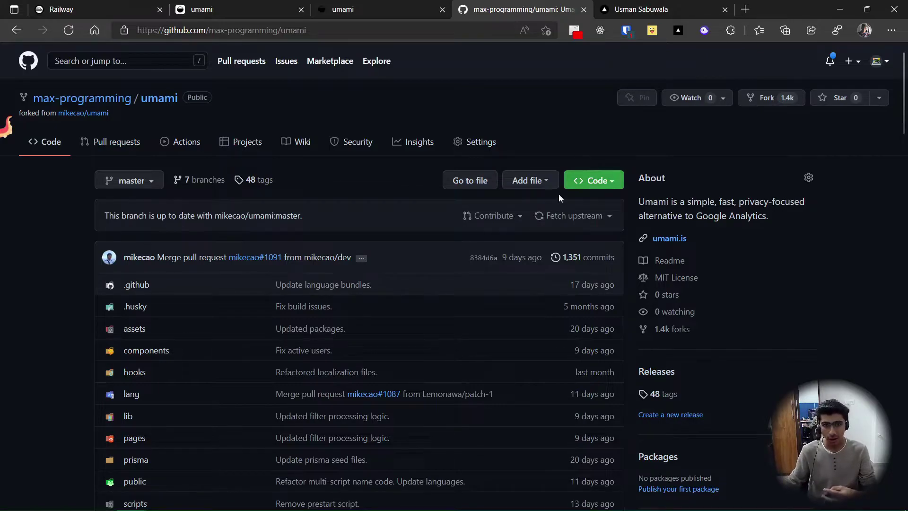
{"action": "left_click", "coordinate": [548, 220]}
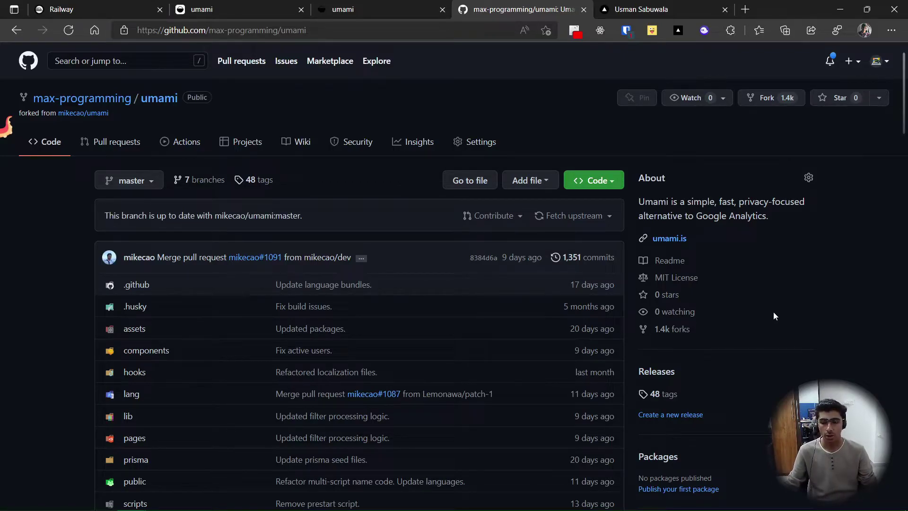
Follow the guide's New Project > Deploy from repo instruction to start a Railway project from the forked umami GitHub repository
{"action": "left_click", "coordinate": [407, 9]}
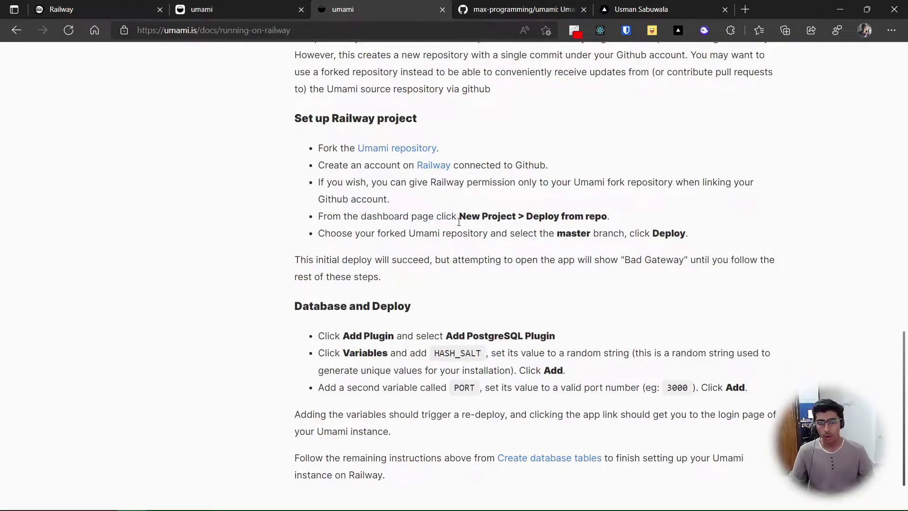
{"action": "left_click_drag", "start_coordinate": [466, 220], "coordinate": [690, 225]}
{"action": "left_click", "coordinate": [693, 225]}
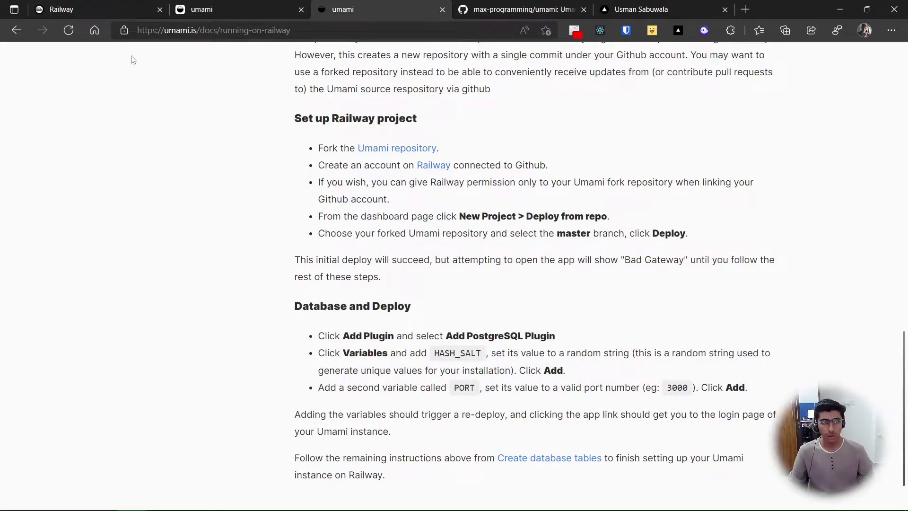
{"action": "left_click", "coordinate": [120, 5]}
{"action": "left_click", "coordinate": [456, 330]}
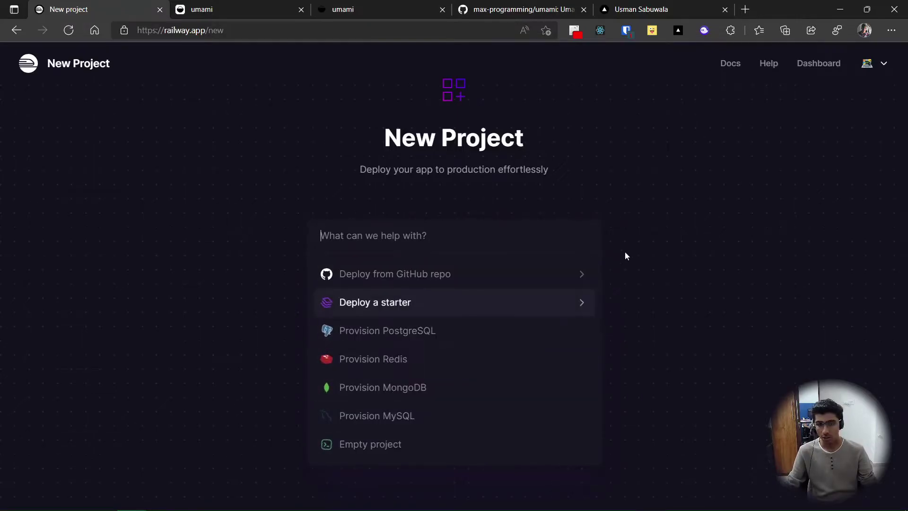
{"action": "left_click", "coordinate": [547, 274]}
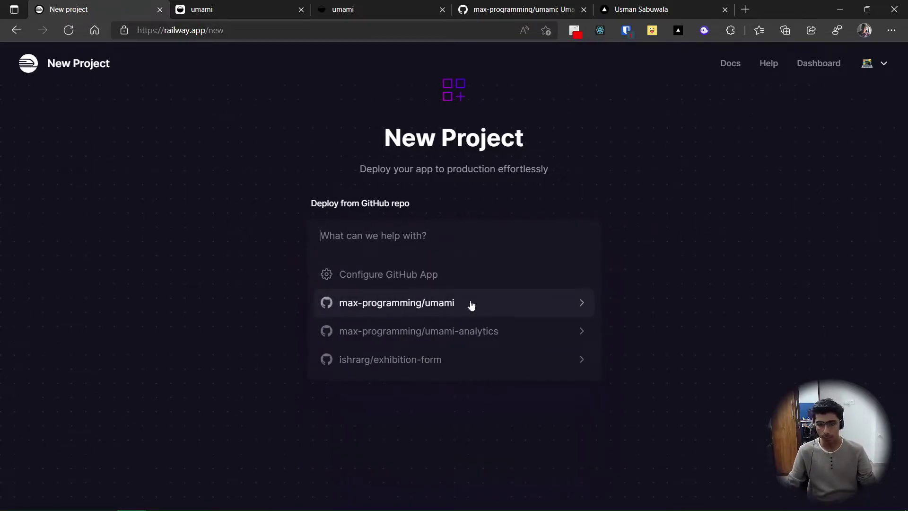
{"action": "left_click", "coordinate": [553, 312]}
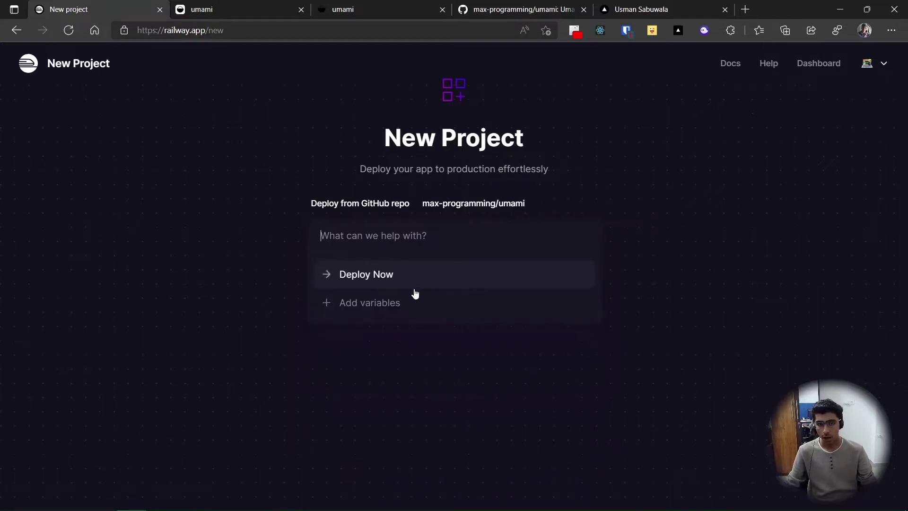
Check the HASH_SALT requirement in the guide and create the Railway project with the option to add variables
{"action": "left_click", "coordinate": [355, 4]}
{"action": "scroll", "coordinate": [402, 317], "scroll_direction": "down", "scroll_amount": 1}
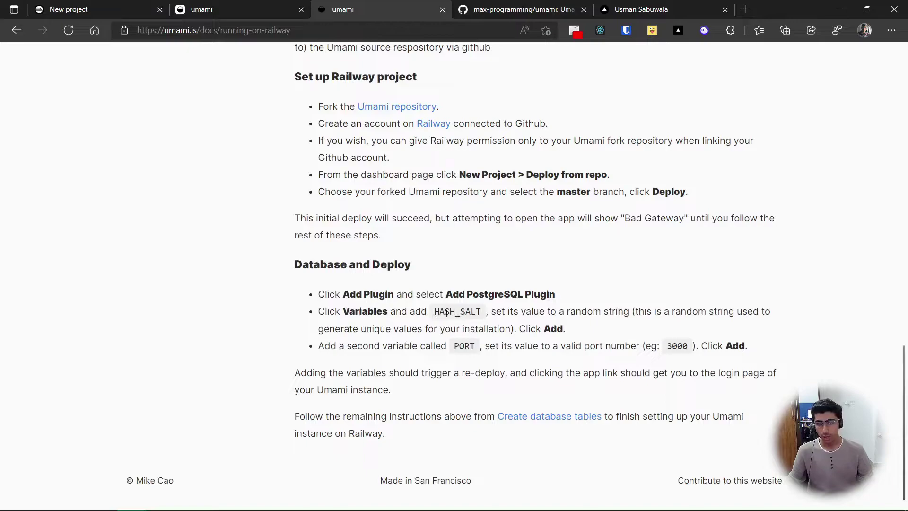
{"action": "left_click_drag", "start_coordinate": [436, 313], "coordinate": [480, 313]}
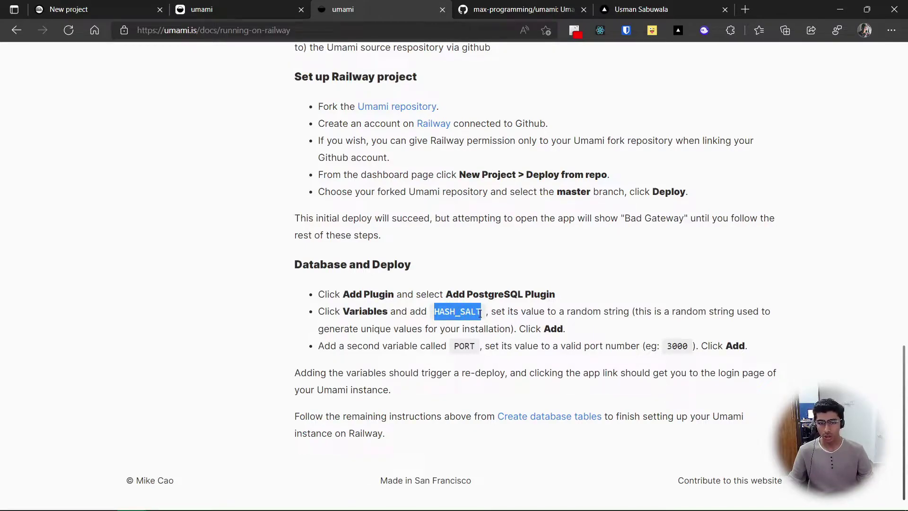
{"action": "left_click", "coordinate": [124, 5]}
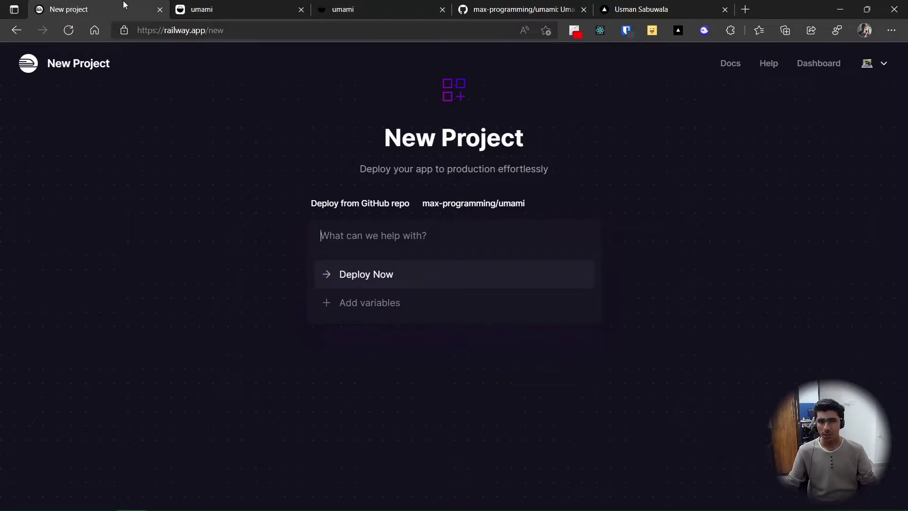
{"action": "left_click", "coordinate": [389, 276]}
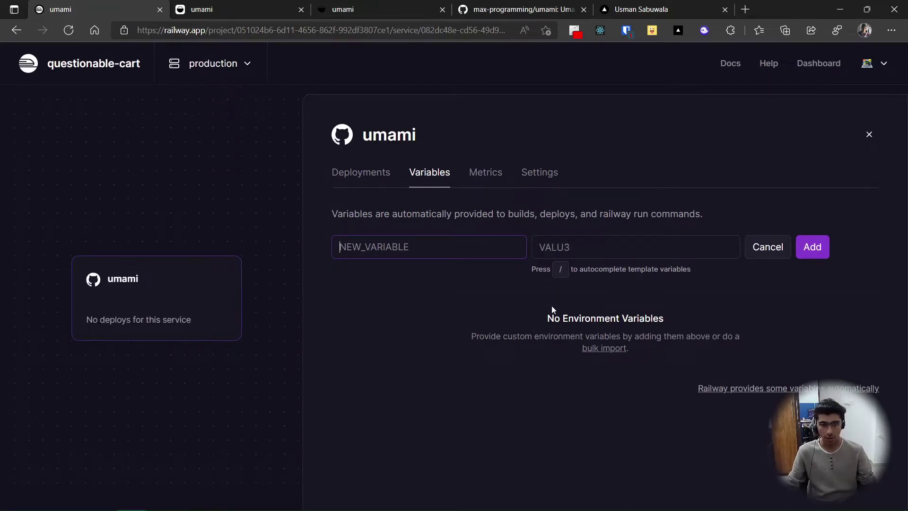
Copy the HASH_SALT name from the guide and add it as an umami service variable with a random string as its value
{"action": "left_click", "coordinate": [359, 9]}
{"action": "left_click_drag", "start_coordinate": [434, 311], "coordinate": [481, 311]}
{"action": "key", "text": "ctrl+c"}
{"action": "left_click", "coordinate": [104, 9]}
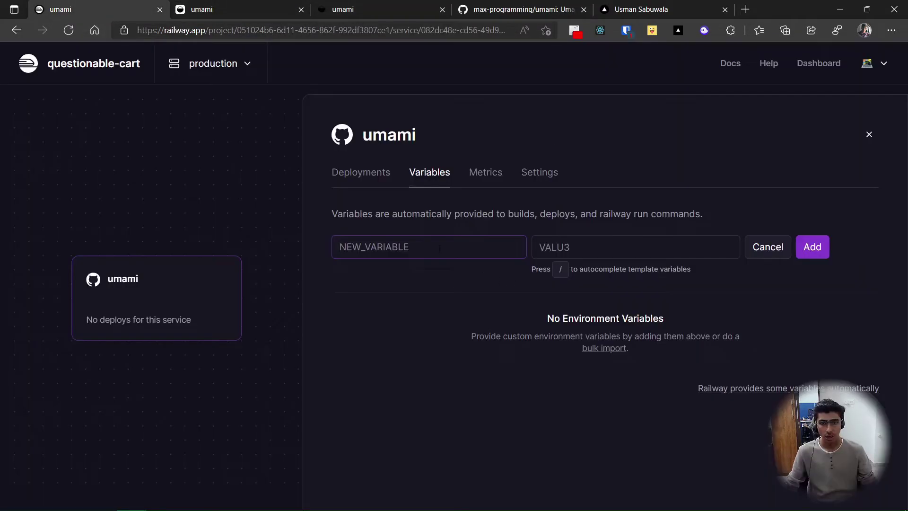
{"action": "key", "text": "ctrl+v"}
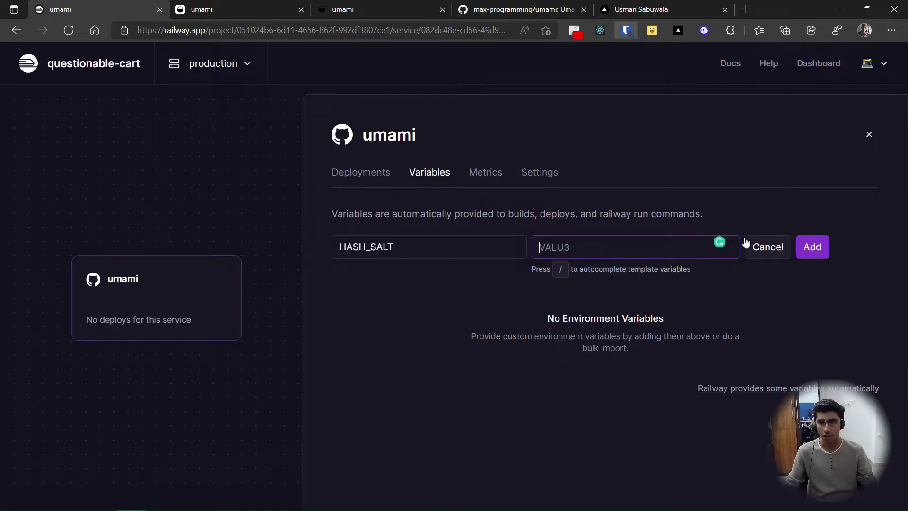
{"action": "key", "text": "ctrl+v"}
{"action": "key", "text": "Return"}
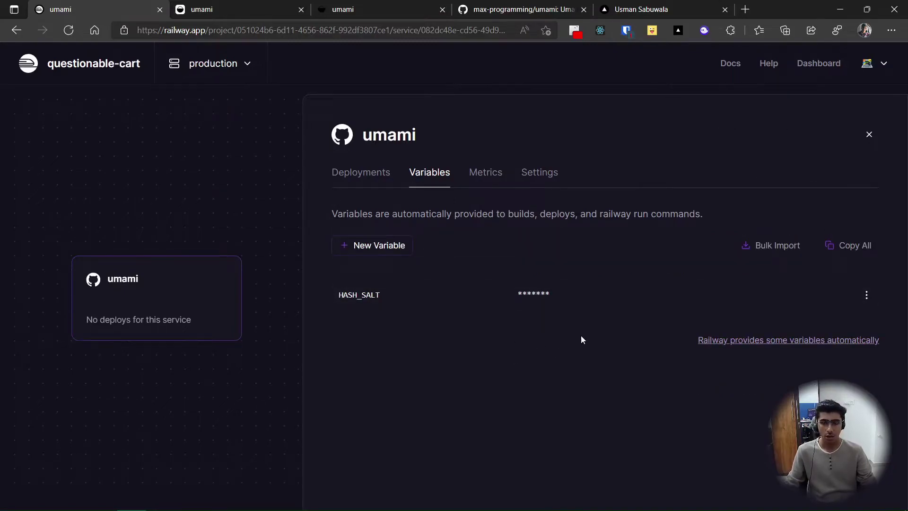
Check the guide's second variable instruction and add a PORT variable with the value 3000 to the umami service
{"action": "left_click", "coordinate": [377, 4]}
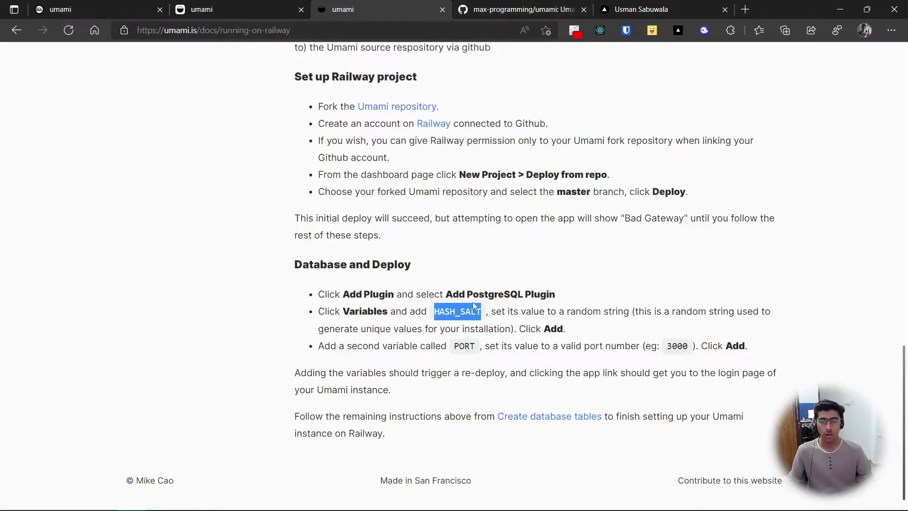
{"action": "left_click", "coordinate": [490, 308]}
{"action": "left_click_drag", "start_coordinate": [320, 346], "coordinate": [475, 350]}
{"action": "left_click", "coordinate": [456, 346]}
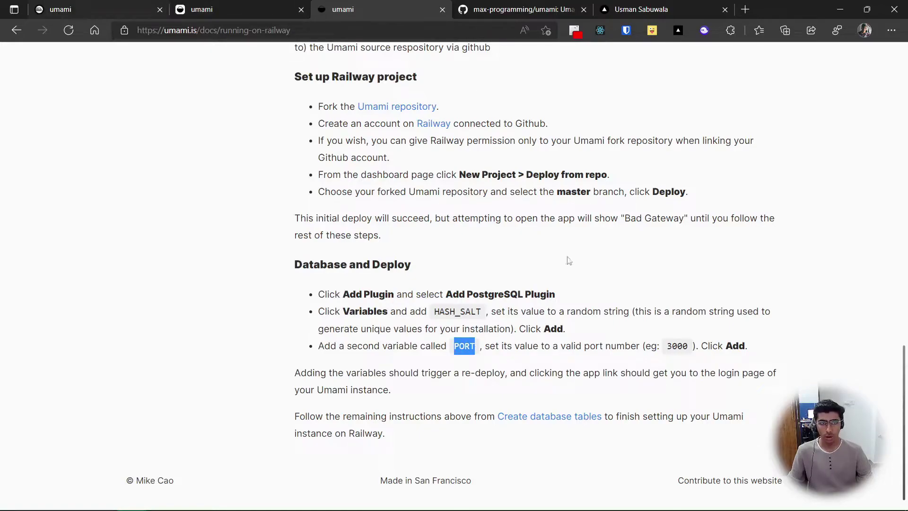
{"action": "left_click_drag", "start_coordinate": [651, 346], "coordinate": [679, 348]}
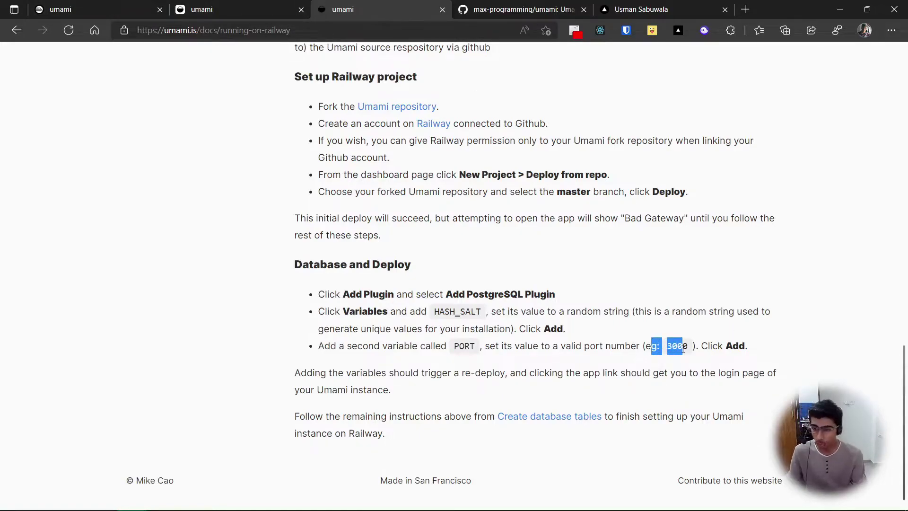
{"action": "left_click", "coordinate": [118, 10]}
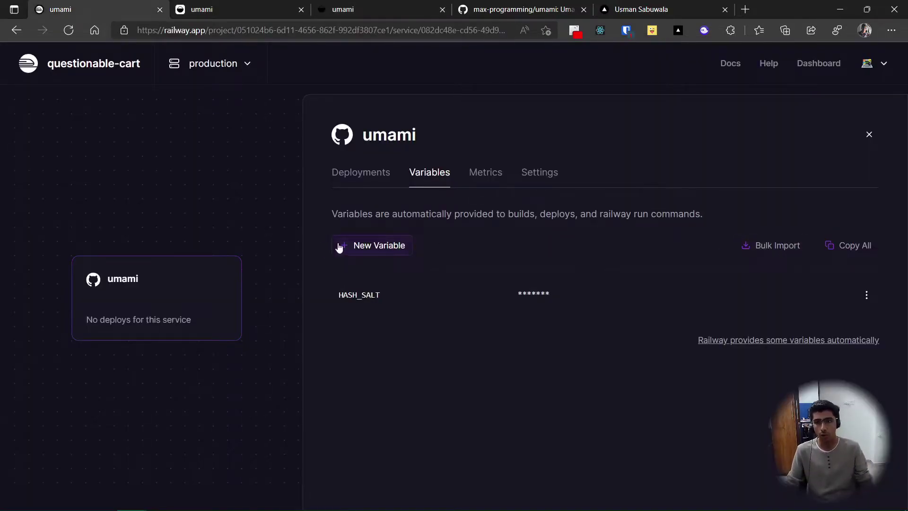
{"action": "left_click", "coordinate": [373, 245]}
{"action": "type", "text": "PORT"}
{"action": "left_click", "coordinate": [616, 252]}
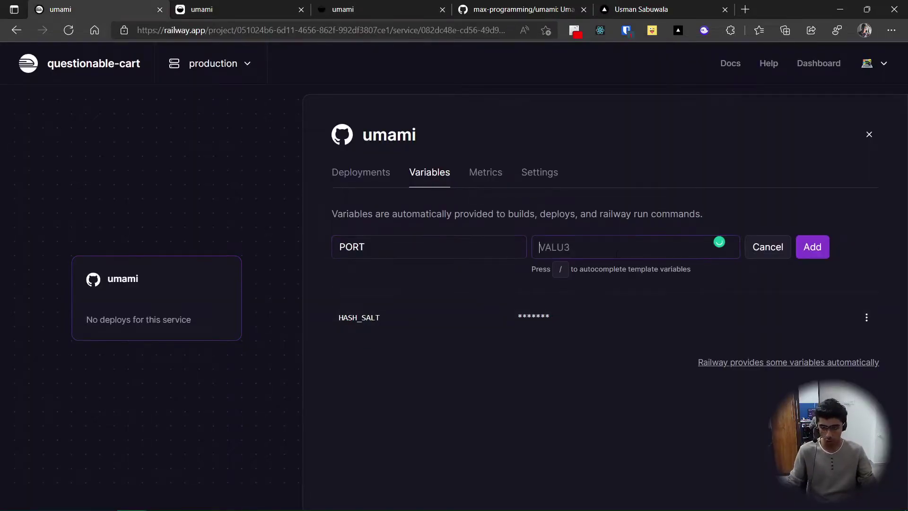
{"action": "type", "text": "3000"}
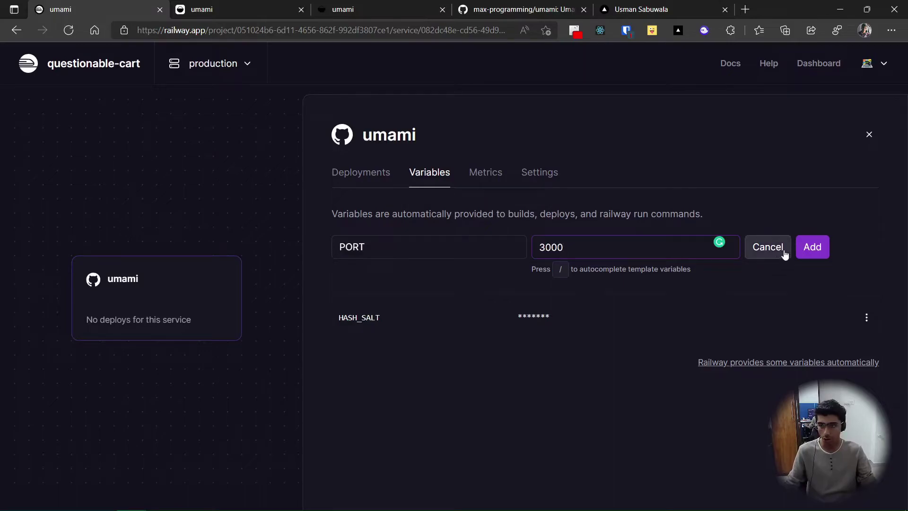
{"action": "left_click", "coordinate": [798, 249]}
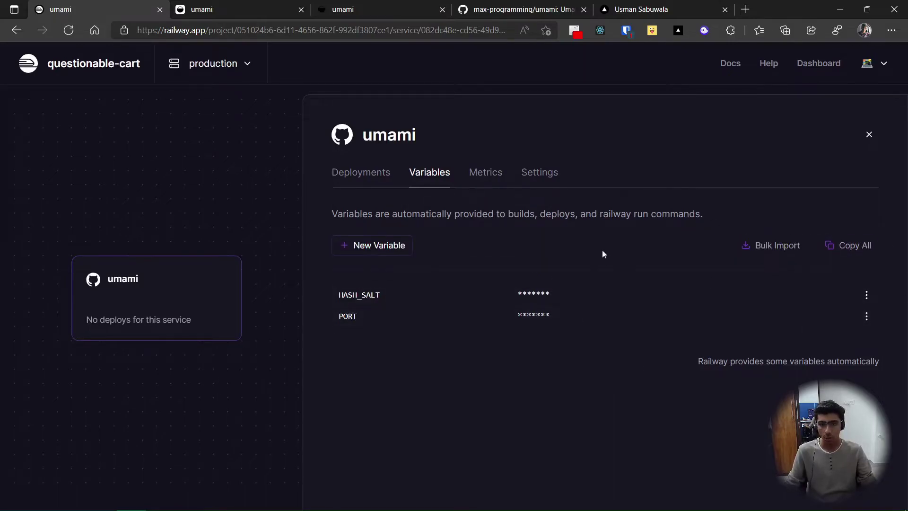
Check the umami service's deployments and read the guide's instruction on adding the PostgreSQL plugin
{"action": "left_click", "coordinate": [357, 174]}
{"action": "left_click_drag", "start_coordinate": [530, 232], "coordinate": [703, 241]}
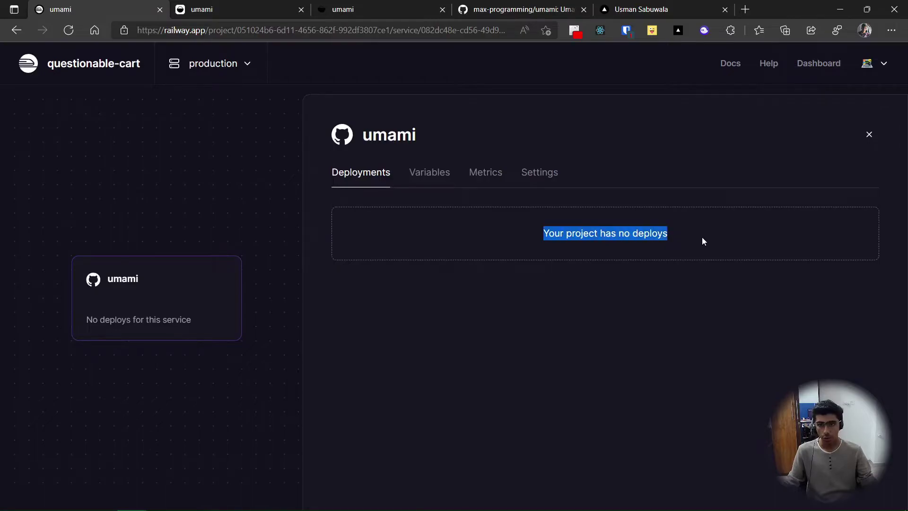
{"action": "key", "text": "ctrl+3"}
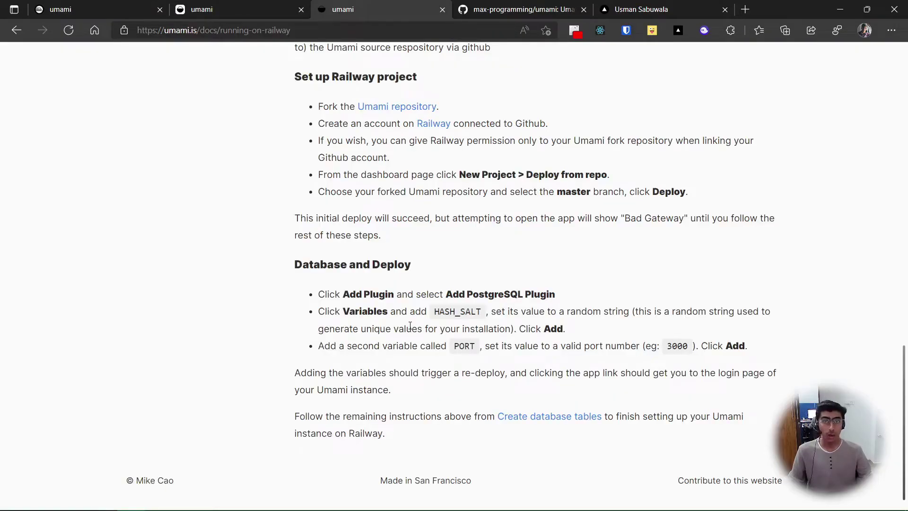
{"action": "left_click_drag", "start_coordinate": [445, 291], "coordinate": [555, 294]}
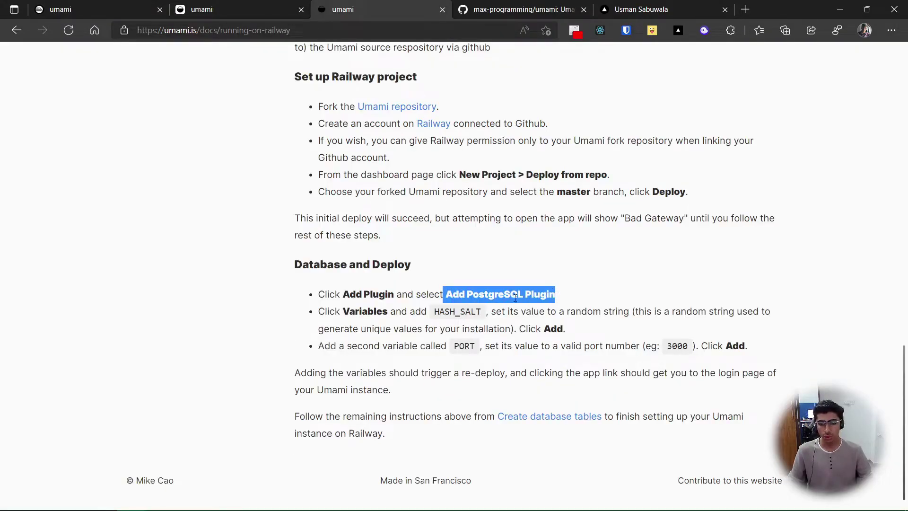
{"action": "left_click_drag", "start_coordinate": [433, 294], "coordinate": [558, 298]}
{"action": "left_click", "coordinate": [558, 299]}
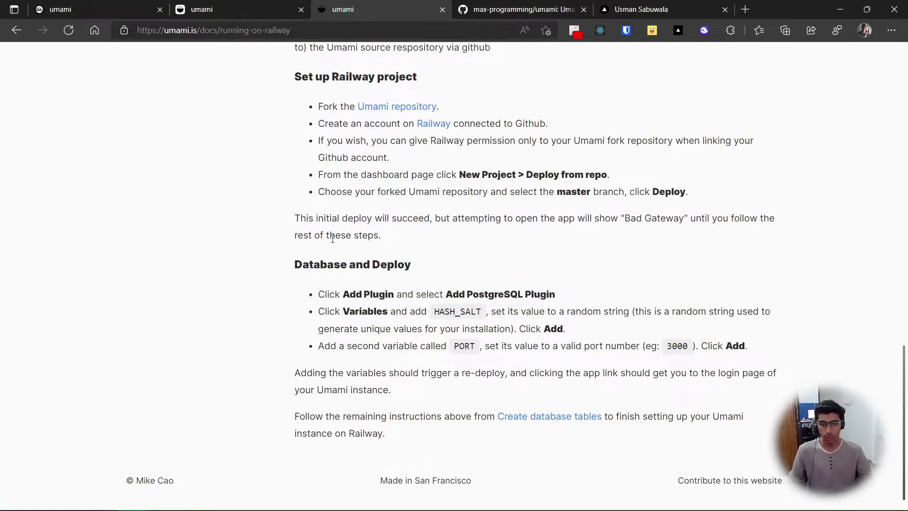
{"action": "key", "text": "ctrl+1"}
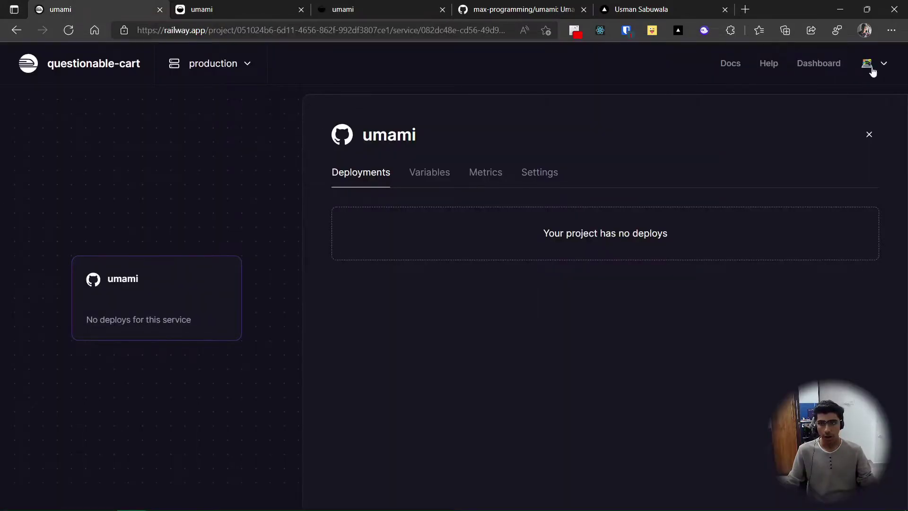
Close the umami service details and add a PostgreSQL database to the Railway project
{"action": "left_click", "coordinate": [867, 138]}
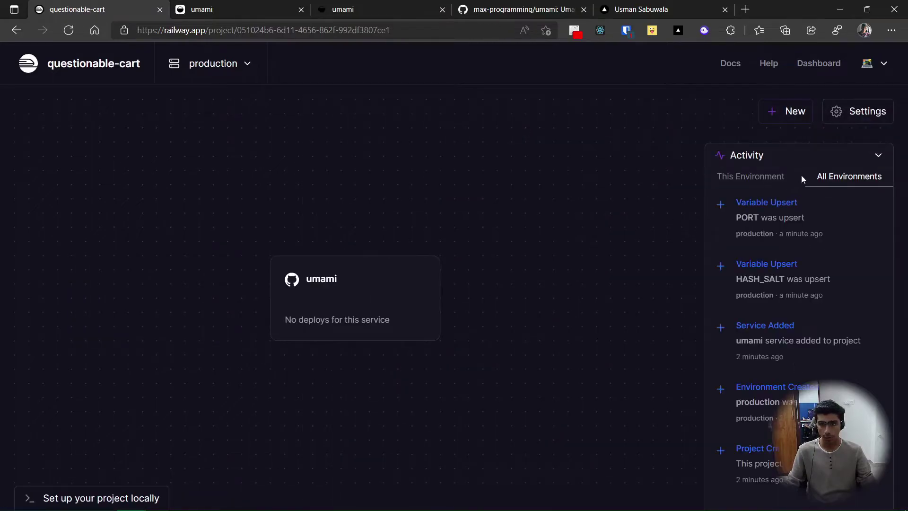
{"action": "left_click", "coordinate": [801, 118]}
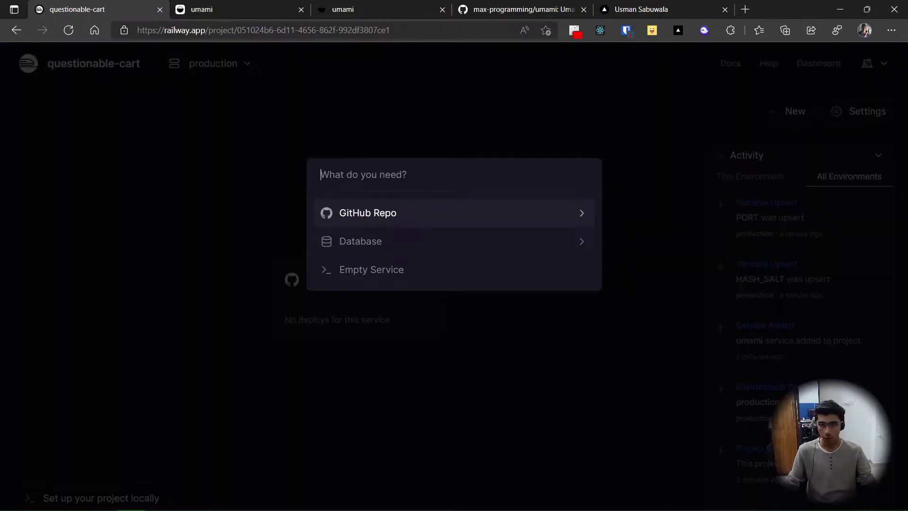
{"action": "left_click", "coordinate": [575, 245]}
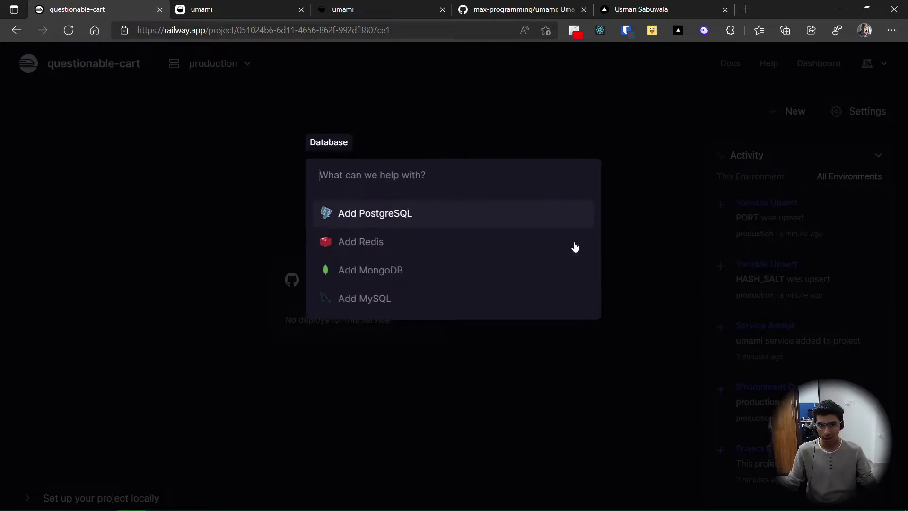
{"action": "left_click", "coordinate": [412, 220]}
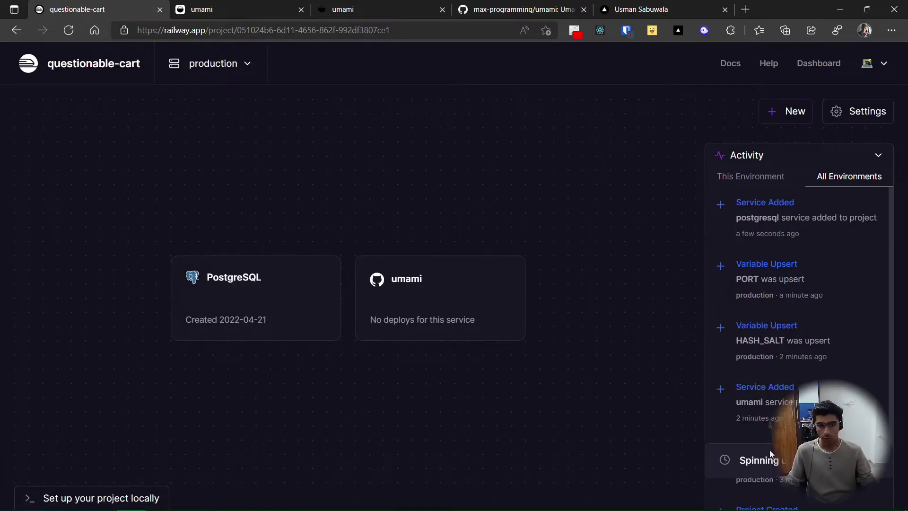
Close the duplicate umami tab and read the guide's Create database tables instruction on cloning the project locally with Git
{"action": "left_click", "coordinate": [342, 10]}
{"action": "left_click", "coordinate": [301, 9]}
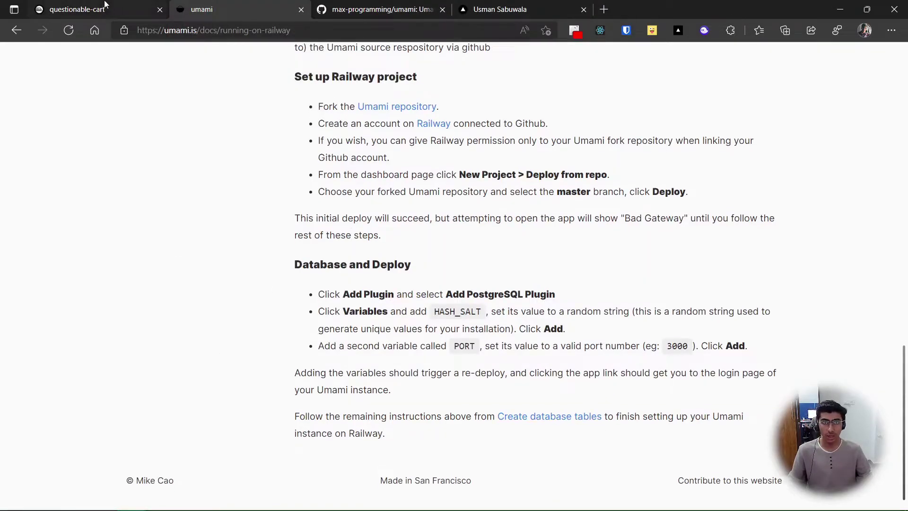
{"action": "left_click", "coordinate": [558, 423]}
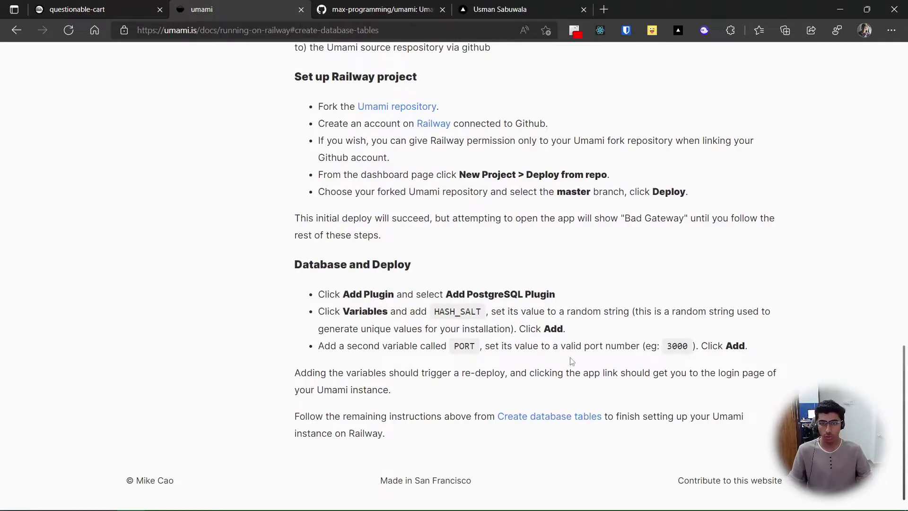
{"action": "scroll", "coordinate": [504, 289], "scroll_direction": "down", "scroll_amount": 2}
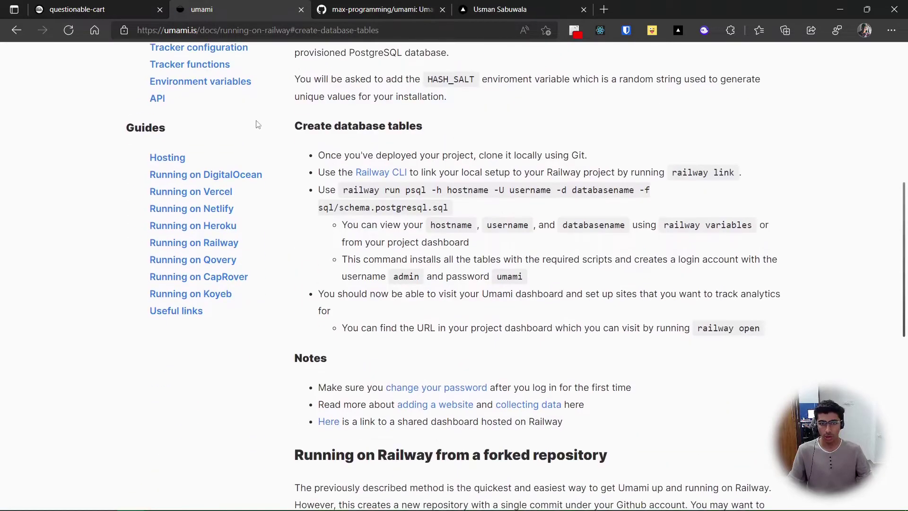
{"action": "left_click_drag", "start_coordinate": [653, 159], "coordinate": [318, 156]}
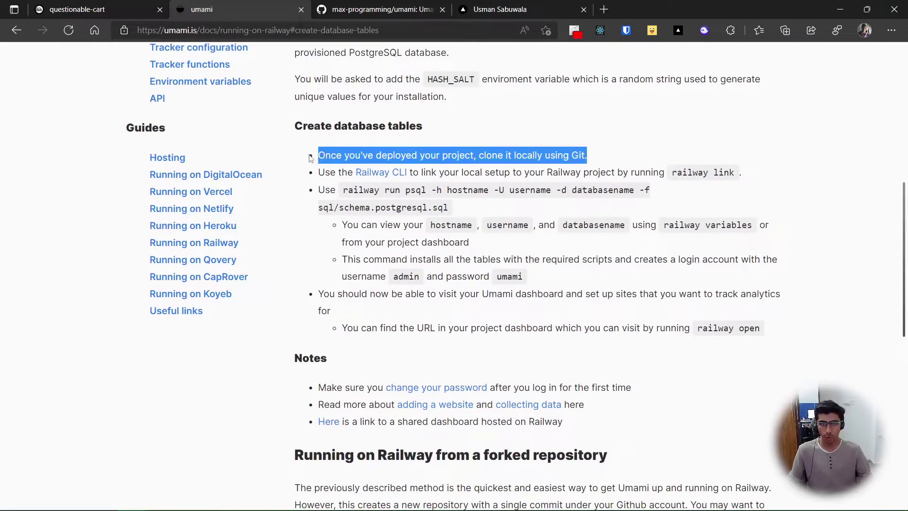
{"action": "left_click", "coordinate": [446, 163]}
{"action": "left_click_drag", "start_coordinate": [490, 156], "coordinate": [597, 158]}
{"action": "left_click", "coordinate": [622, 155]}
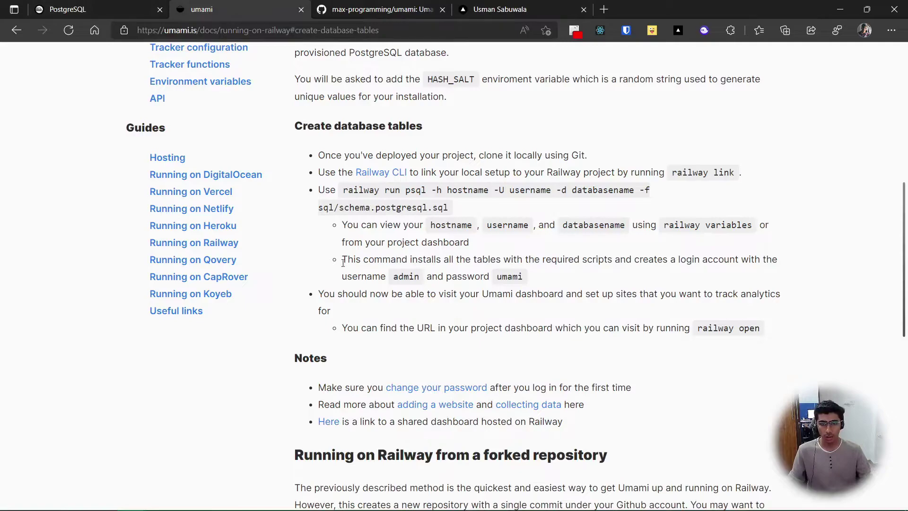
Copy the forked umami repository's HTTPS clone URL from GitHub and clone it with git clone in the PowerShell terminal
{"action": "left_click", "coordinate": [382, 8]}
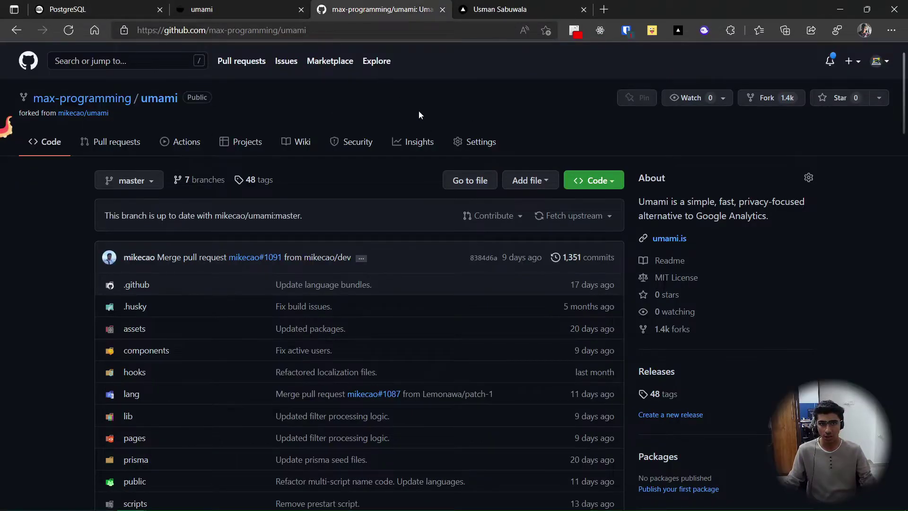
{"action": "left_click", "coordinate": [593, 180]}
{"action": "left_click", "coordinate": [600, 270]}
{"action": "key", "text": "alt+Tab"}
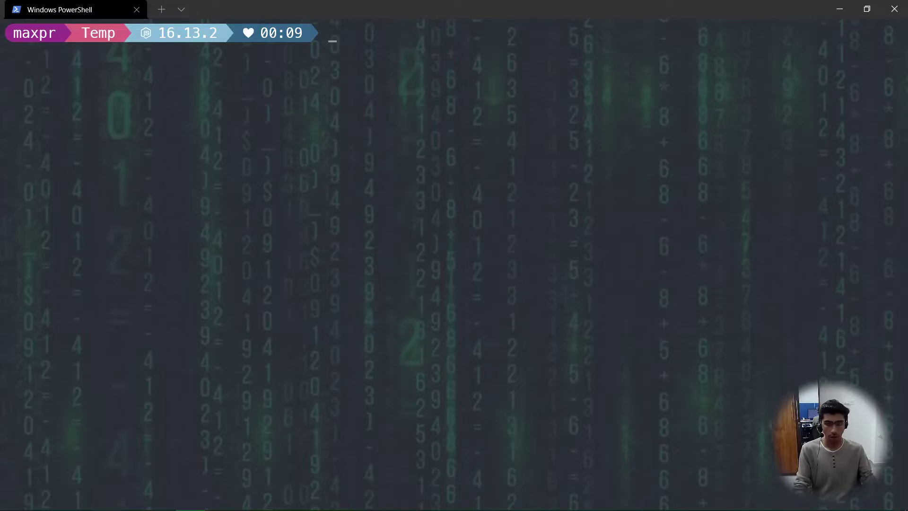
{"action": "type", "text": "git clone"}
{"action": "key", "text": "ctrl+v"}
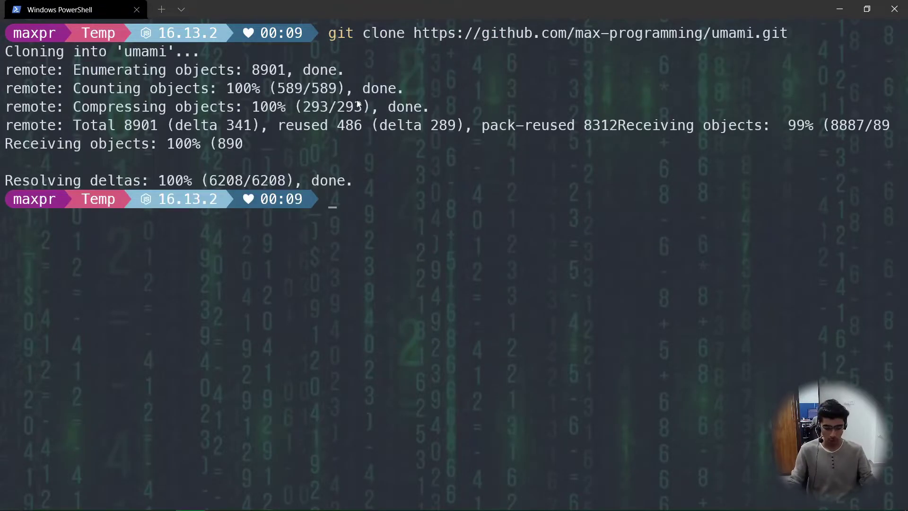
Change into the cloned umami folder and clear the terminal
{"action": "key", "text": "ctrl+l"}
{"action": "type", "text": "cd .\\um"}
{"action": "key", "text": "Tab"}
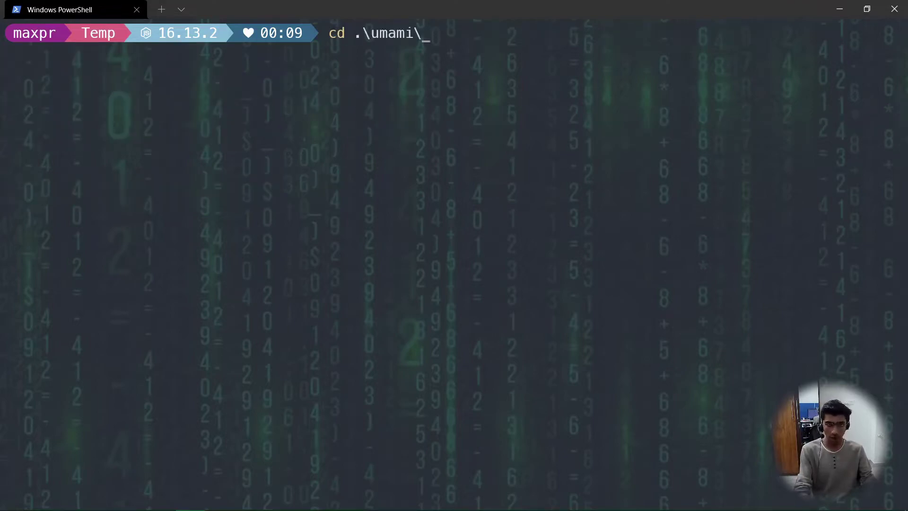
{"action": "key", "text": "ctrl+l"}
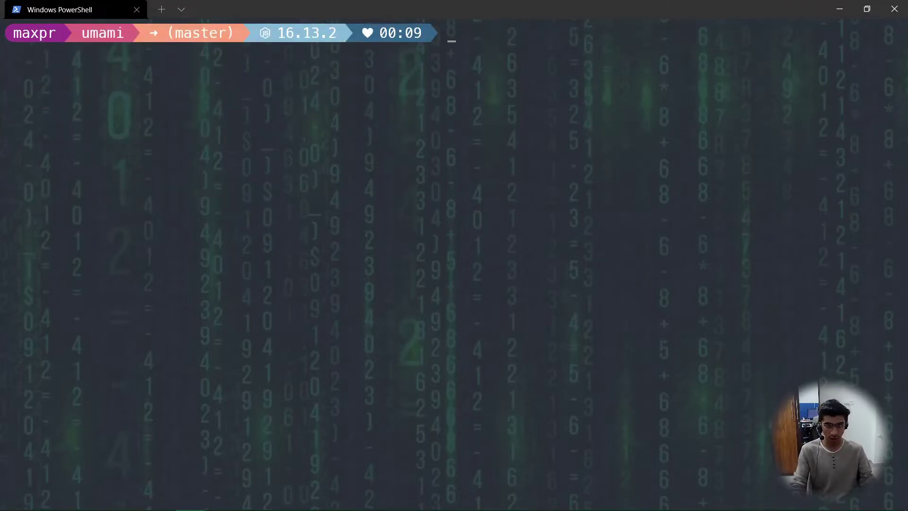
{"action": "key", "text": "ctrl+l"}
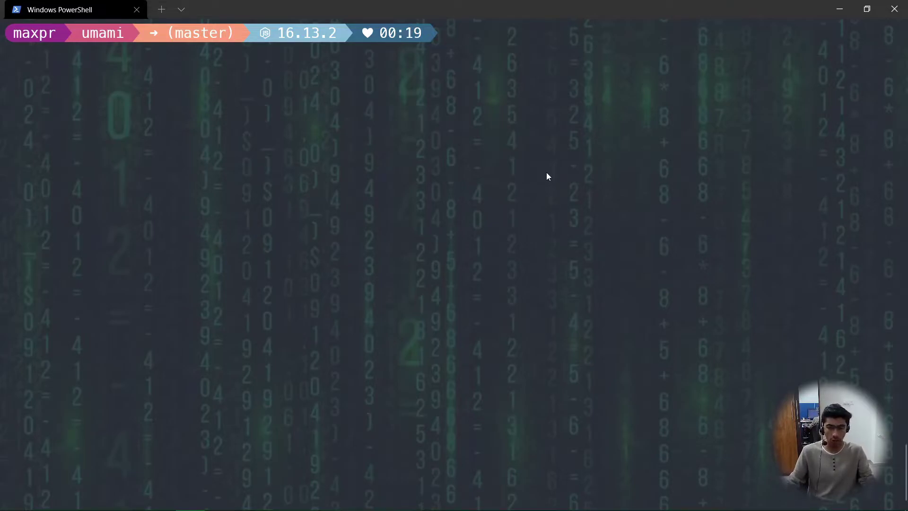
Examine the Railway CLI documentation in the browser for the Homebrew and npm install commands and the login command
{"action": "key", "text": "alt+Tab"}
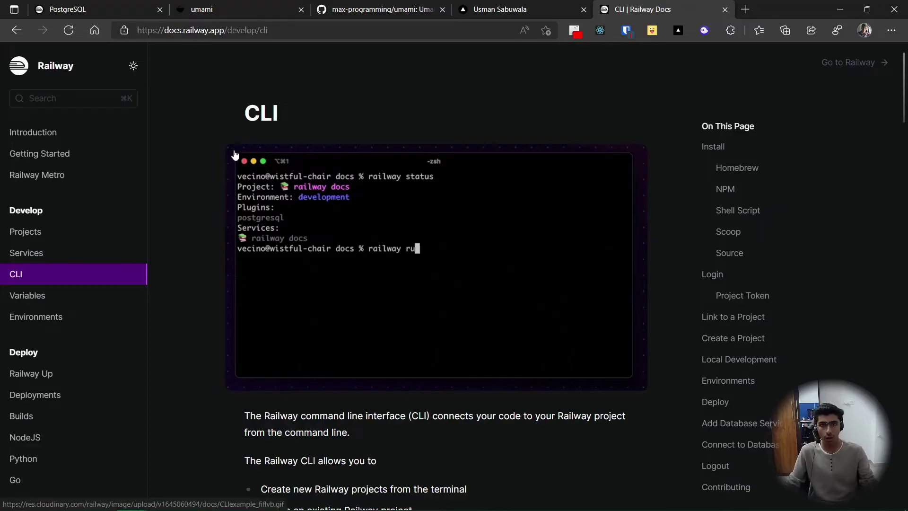
{"action": "double_click", "coordinate": [302, 113]}
{"action": "left_click", "coordinate": [303, 113]}
{"action": "scroll", "coordinate": [302, 117], "scroll_direction": "down", "scroll_amount": 9}
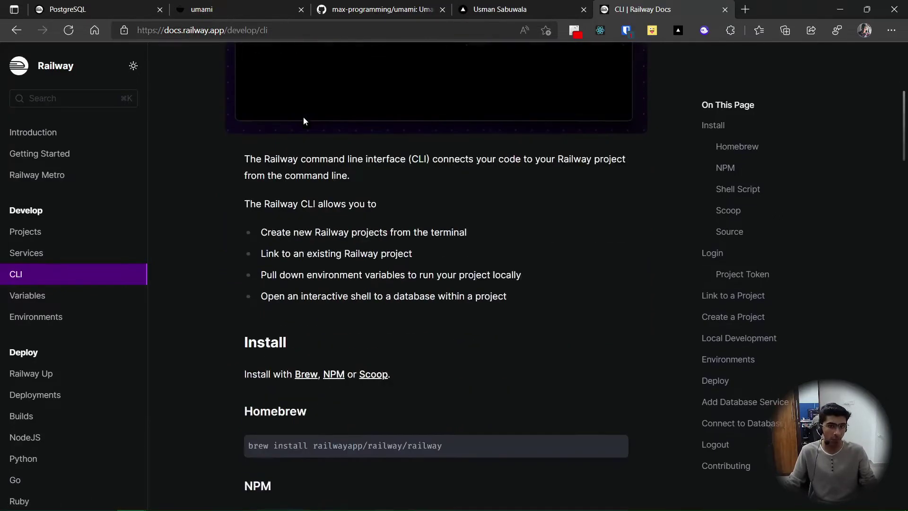
{"action": "left_click_drag", "start_coordinate": [363, 292], "coordinate": [249, 284]}
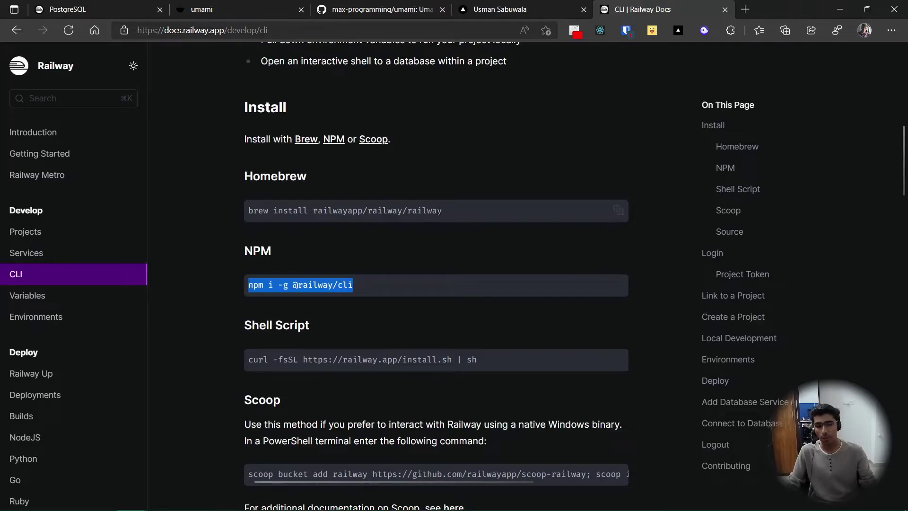
{"action": "left_click_drag", "start_coordinate": [433, 210], "coordinate": [228, 209]}
{"action": "left_click", "coordinate": [229, 208]}
{"action": "left_click_drag", "start_coordinate": [250, 284], "coordinate": [354, 286]}
{"action": "left_click", "coordinate": [328, 293]}
{"action": "left_click_drag", "start_coordinate": [280, 285], "coordinate": [353, 285]}
{"action": "left_click", "coordinate": [430, 288]}
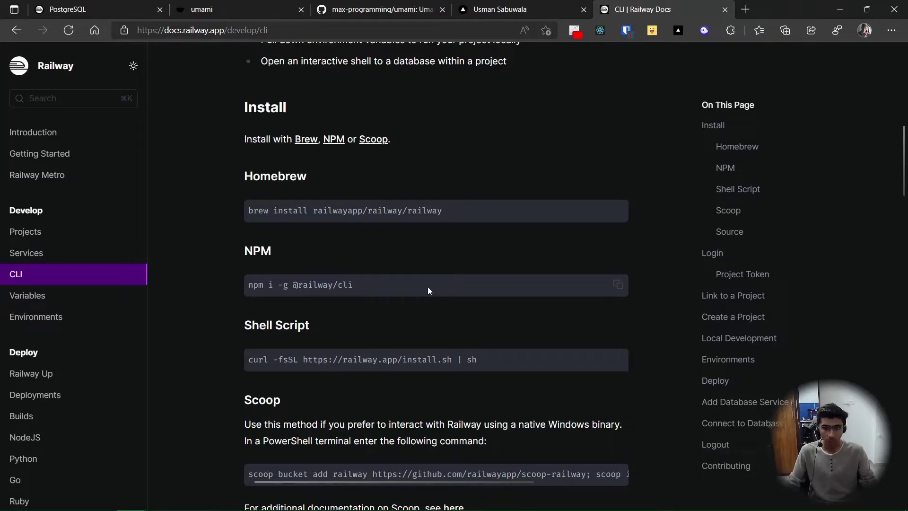
{"action": "scroll", "coordinate": [363, 285], "scroll_direction": "down", "scroll_amount": 10}
{"action": "left_click_drag", "start_coordinate": [307, 217], "coordinate": [246, 218]}
{"action": "left_click", "coordinate": [246, 218]}
{"action": "left_click", "coordinate": [334, 217]}
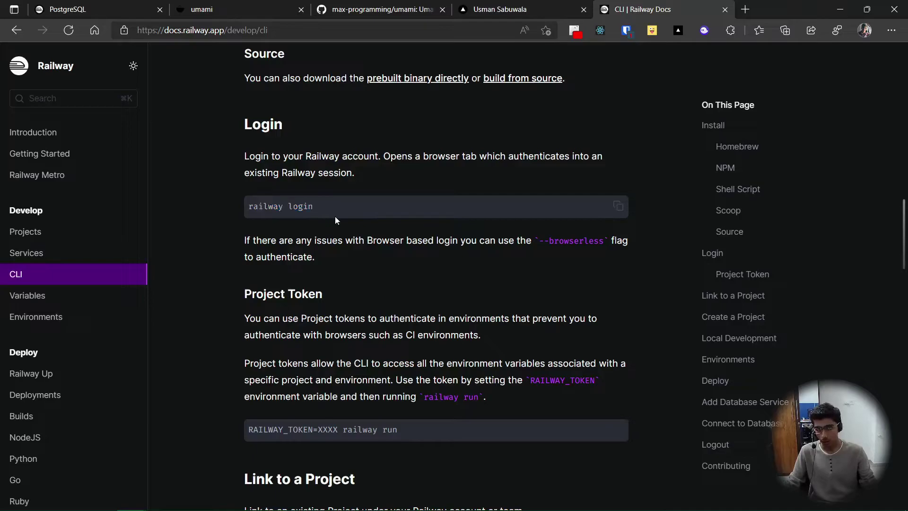
Run railway link in the terminal, choose the questionable-cart project and clear the screen
{"action": "key", "text": "alt+Tab"}
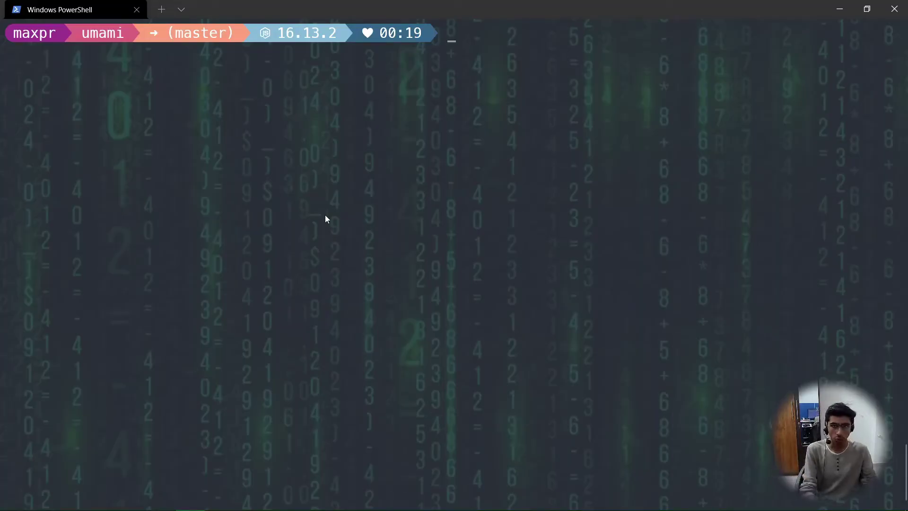
{"action": "type", "text": "railway"}
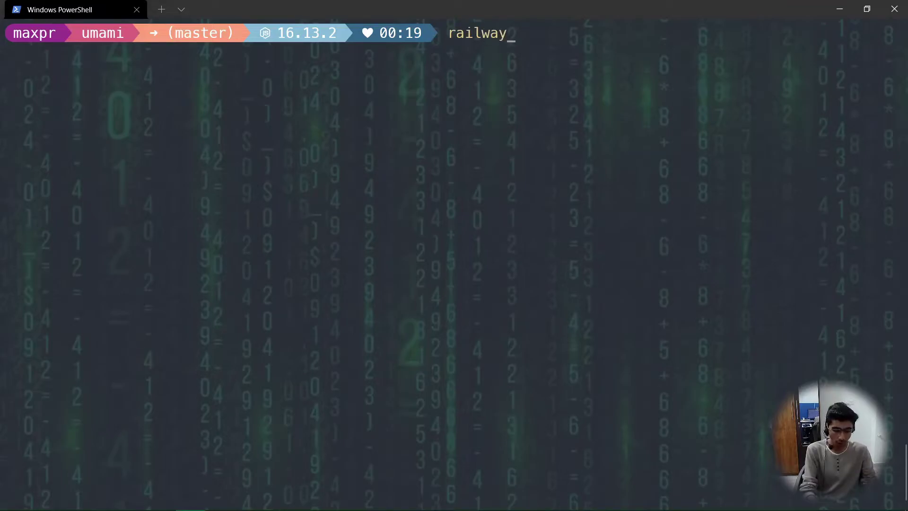
{"action": "type", "text": " link"}
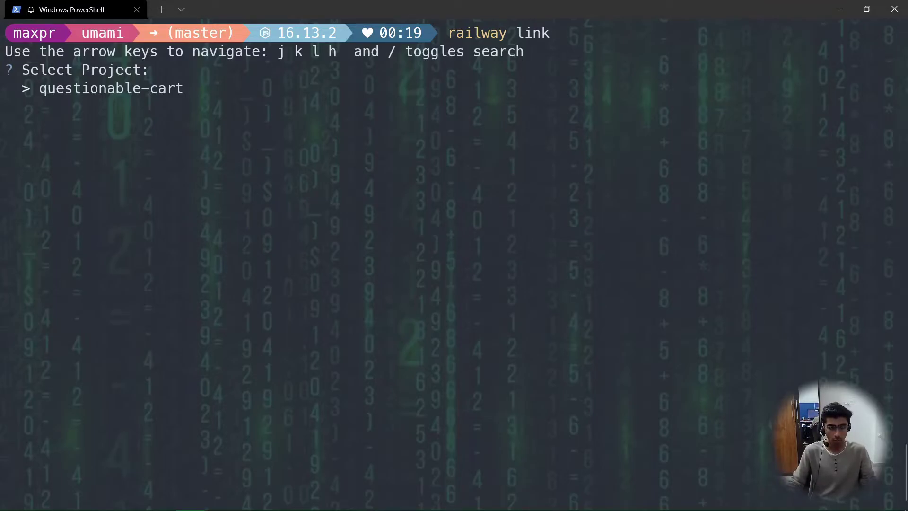
{"action": "key", "text": "Return"}
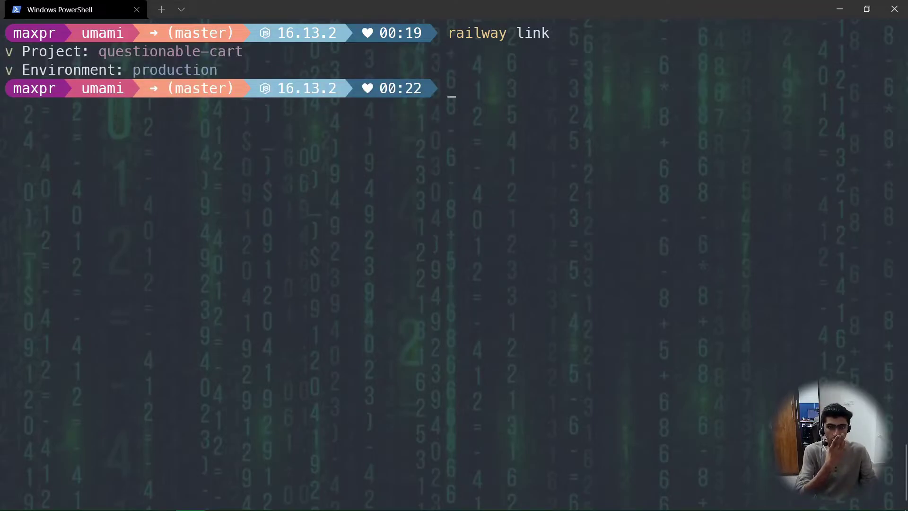
{"action": "key", "text": "ctrl+l"}
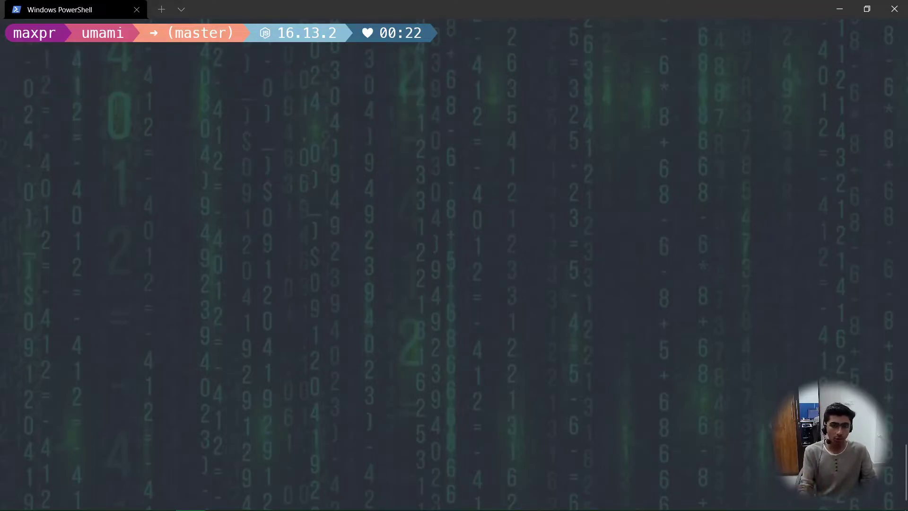
Copy the guide's railway run psql schema command into the terminal and review its hostname, username and databasename placeholders
{"action": "key", "text": "alt+Tab"}
{"action": "scroll", "coordinate": [462, 265], "scroll_direction": "down", "scroll_amount": 1}
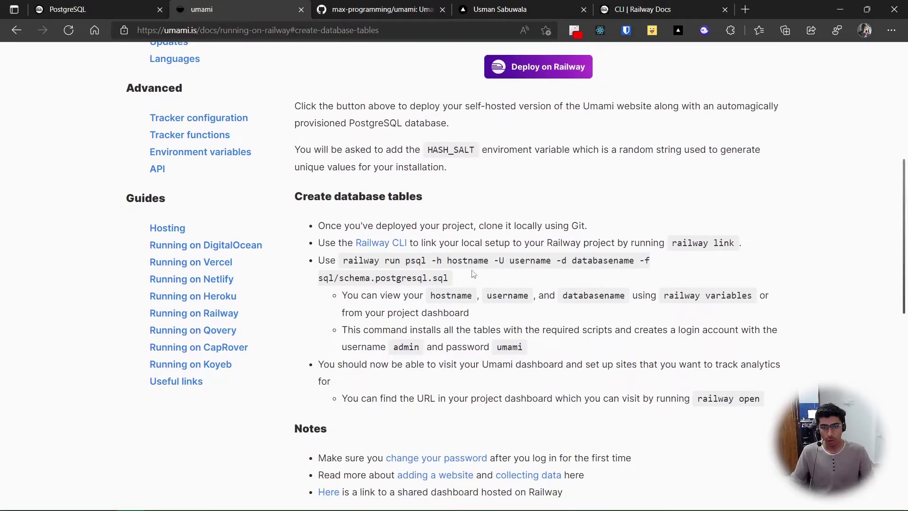
{"action": "left_click_drag", "start_coordinate": [449, 278], "coordinate": [344, 260]}
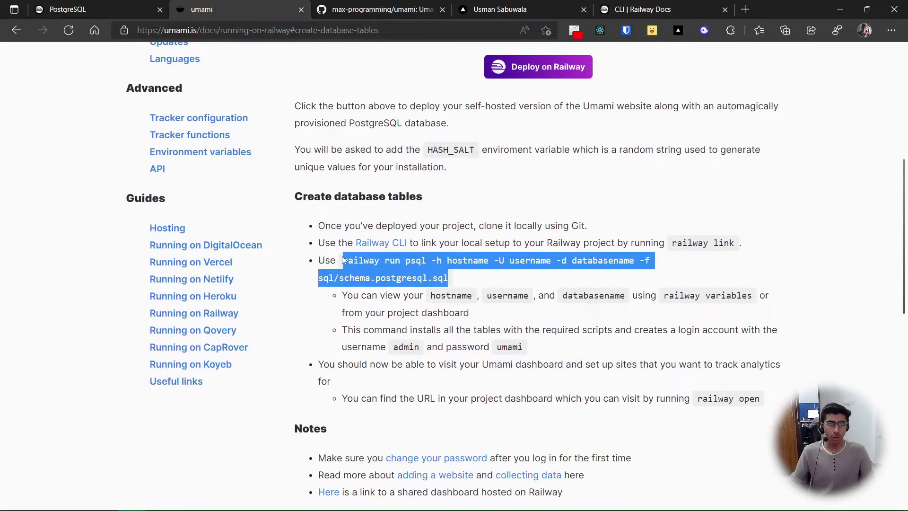
{"action": "left_click", "coordinate": [107, 9]}
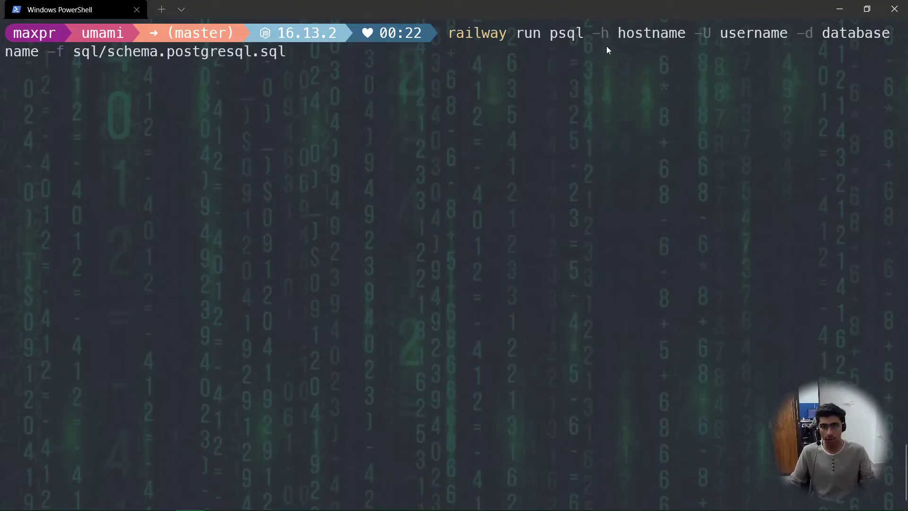
{"action": "left_click_drag", "start_coordinate": [618, 35], "coordinate": [687, 36]}
{"action": "left_click_drag", "start_coordinate": [799, 36], "coordinate": [707, 36]}
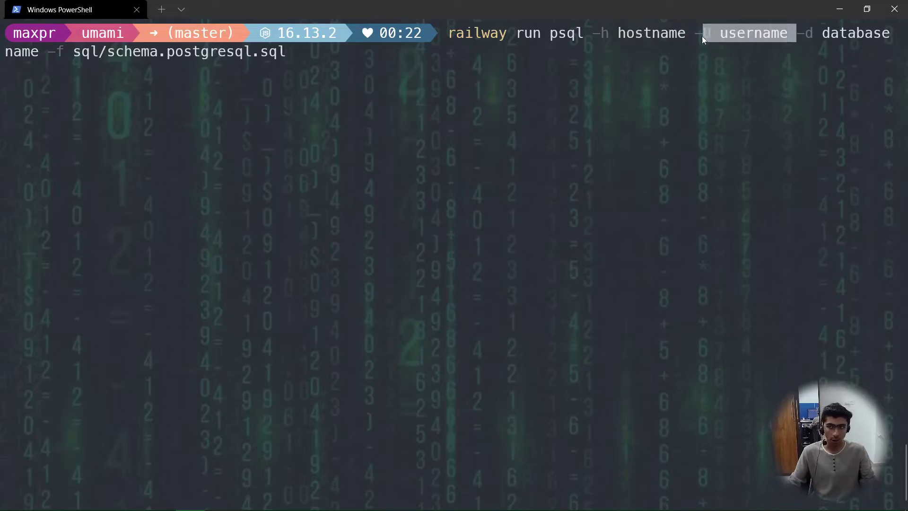
{"action": "left_click_drag", "start_coordinate": [879, 41], "coordinate": [774, 46]}
{"action": "left_click", "coordinate": [694, 99]}
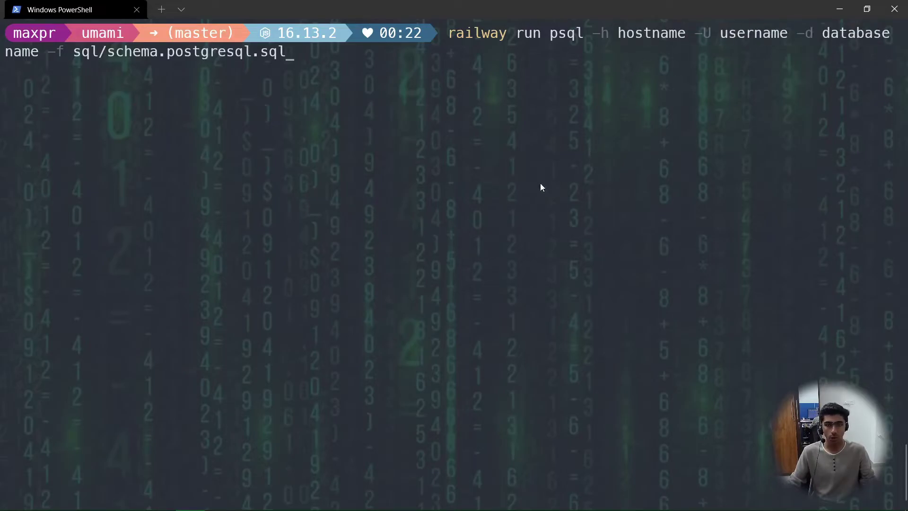
Copy the host from the PostgreSQL connection details and replace the command's hostname placeholder with containers-us-west-42.railway.app
{"action": "key", "text": "alt+Tab"}
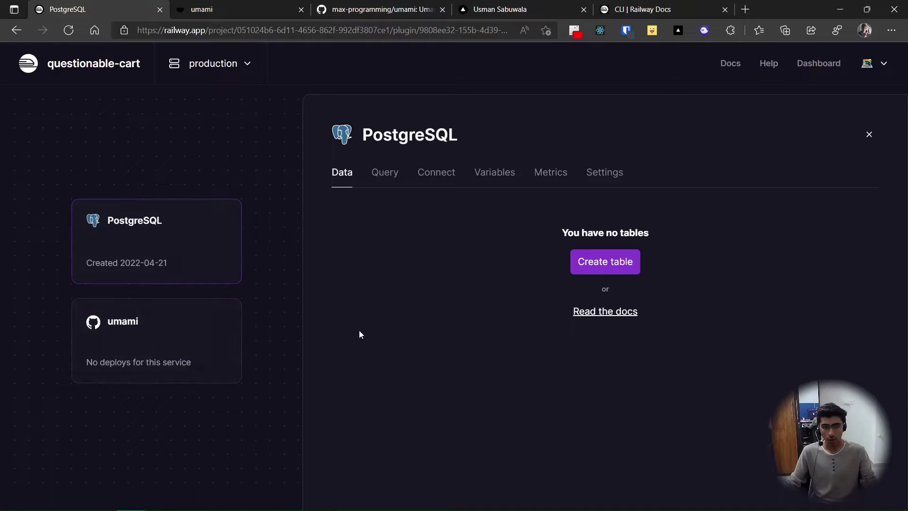
{"action": "left_click", "coordinate": [438, 176]}
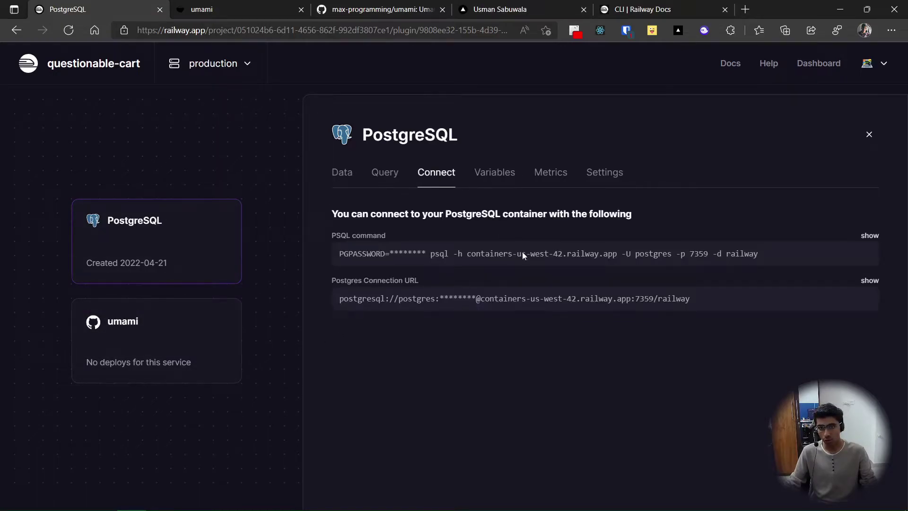
{"action": "mouse_move", "coordinate": [467, 251]}
{"action": "left_mouse_down"}
{"action": "mouse_move", "coordinate": [589, 254]}
{"action": "mouse_move", "coordinate": [467, 253]}
{"action": "left_mouse_up"}
{"action": "left_click", "coordinate": [490, 252]}
{"action": "key", "text": "alt+Tab"}
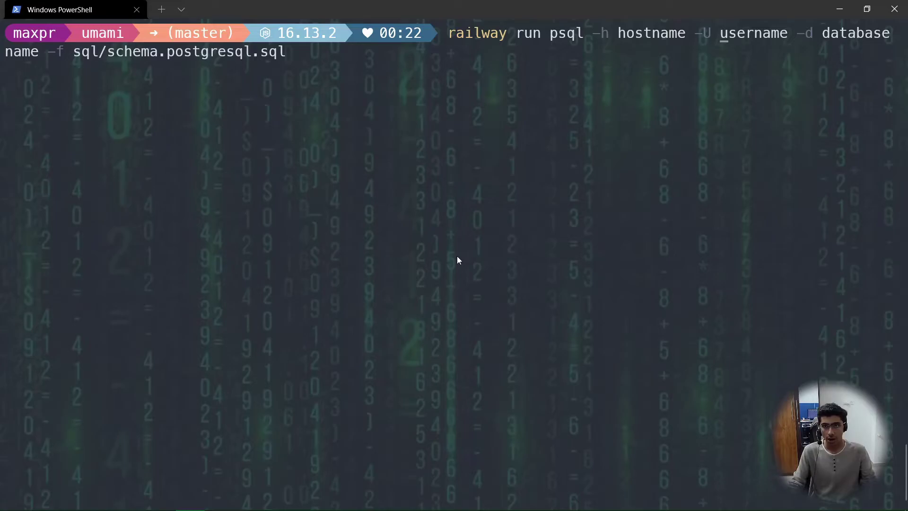
{"action": "key", "text": "ctrl+BackSpace"}
{"action": "key", "text": "ctrl+v"}
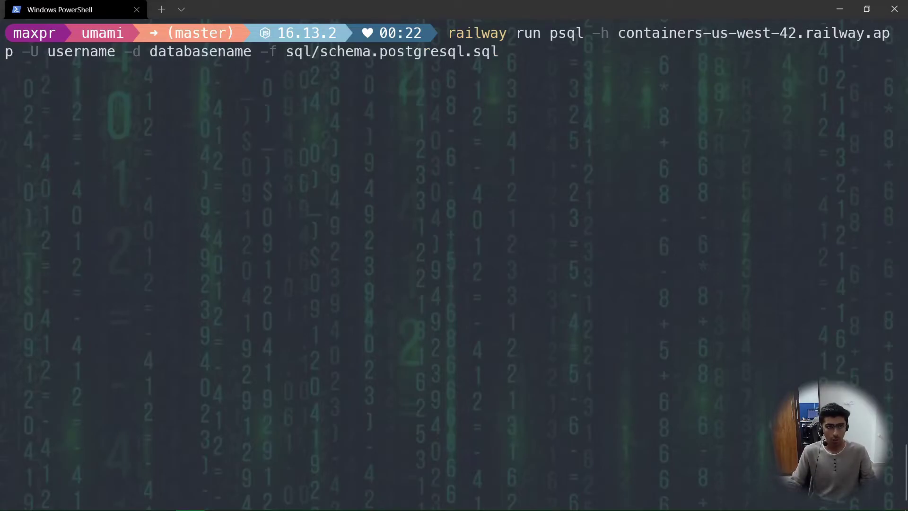
Replace the command's username with postgres and databasename with railway, and run it to create the schema from sql/schema.postgresql.sql
{"action": "double_click", "coordinate": [81, 51]}
{"action": "type", "text": "postgres"}
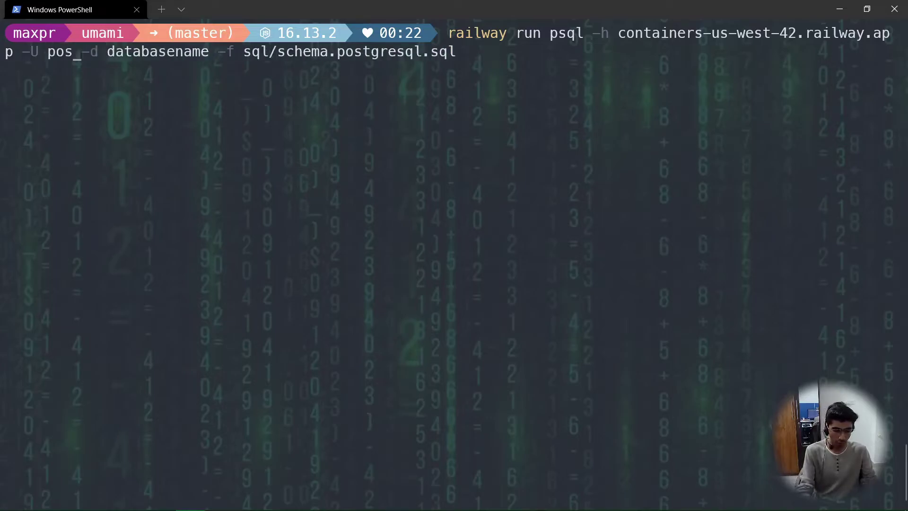
{"action": "key", "text": "ctrl+shift+Right"}
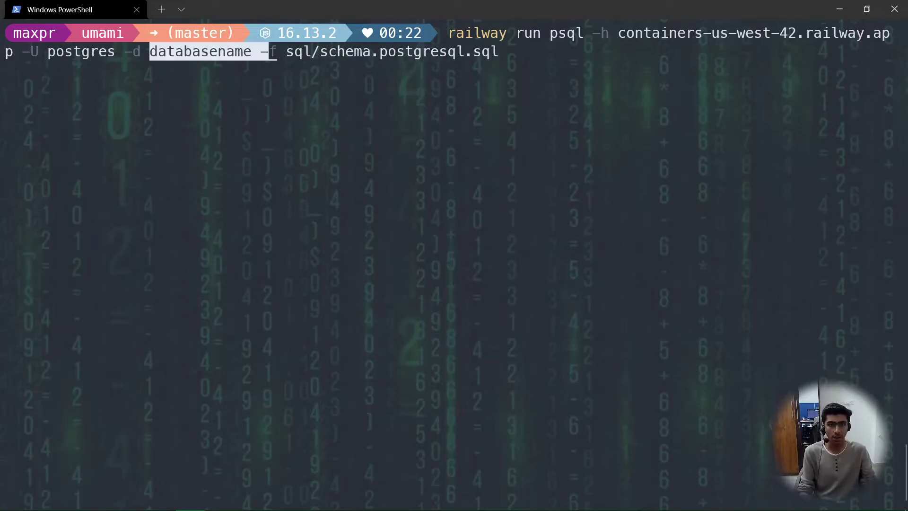
{"action": "type", "text": "railway"}
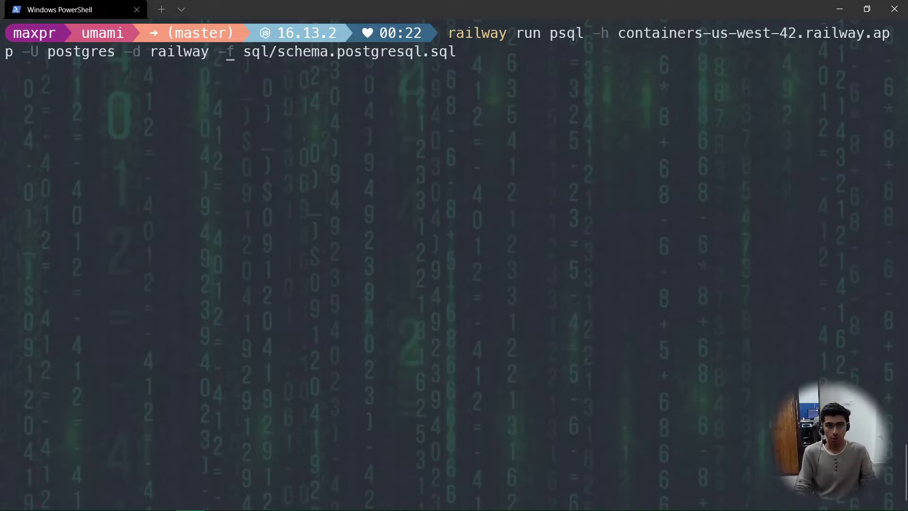
{"action": "key", "text": "ctrl+Right"}
{"action": "key", "text": "ctrl+shift+Right"}
{"action": "key", "text": "ctrl+shift+Right"}
{"action": "key", "text": "ctrl+shift+Right"}
{"action": "key", "text": "ctrl+shift+Right"}
{"action": "key", "text": "Right"}
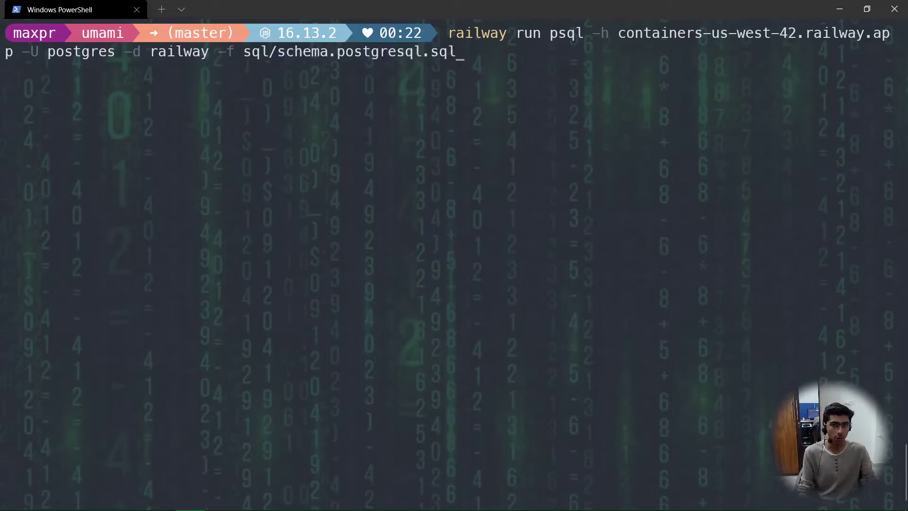
{"action": "key", "text": "Return"}
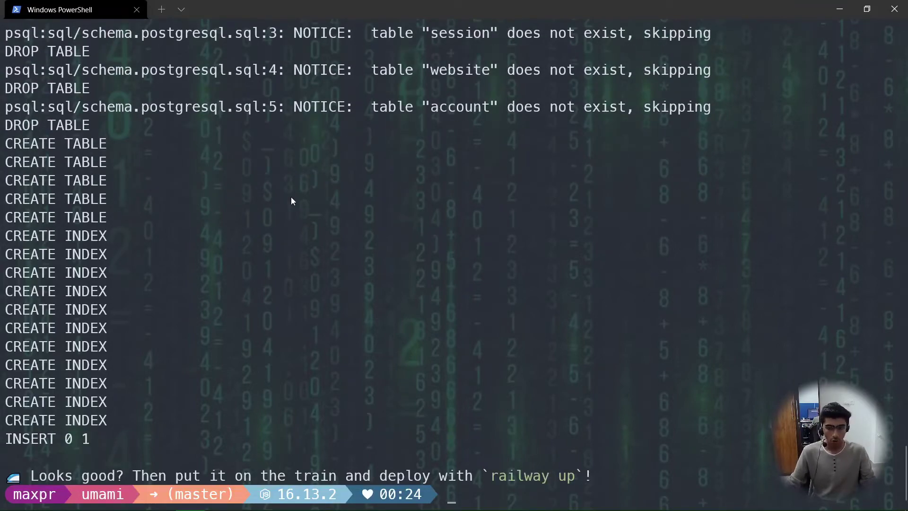
Switch to the browser and view the PostgreSQL plugin's tables on Railway
{"action": "key", "text": "alt+Tab"}
{"action": "left_click", "coordinate": [403, 181]}
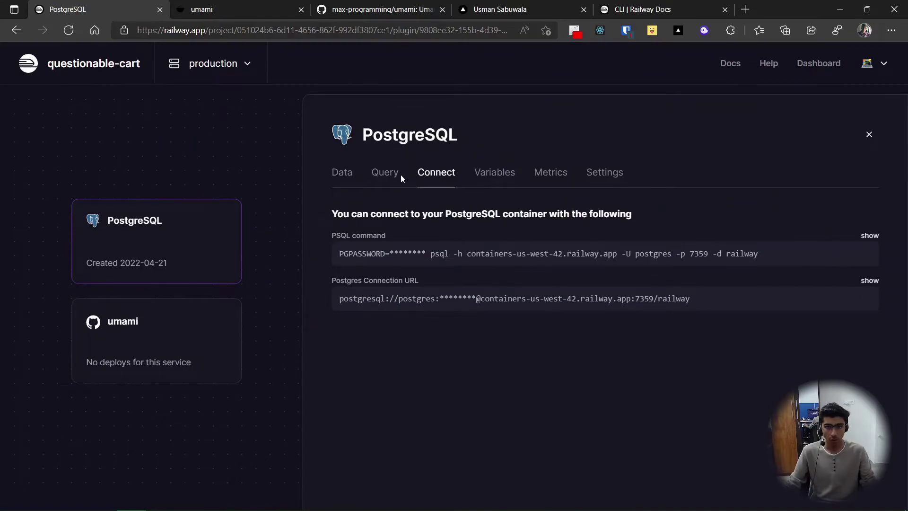
{"action": "left_click", "coordinate": [336, 182]}
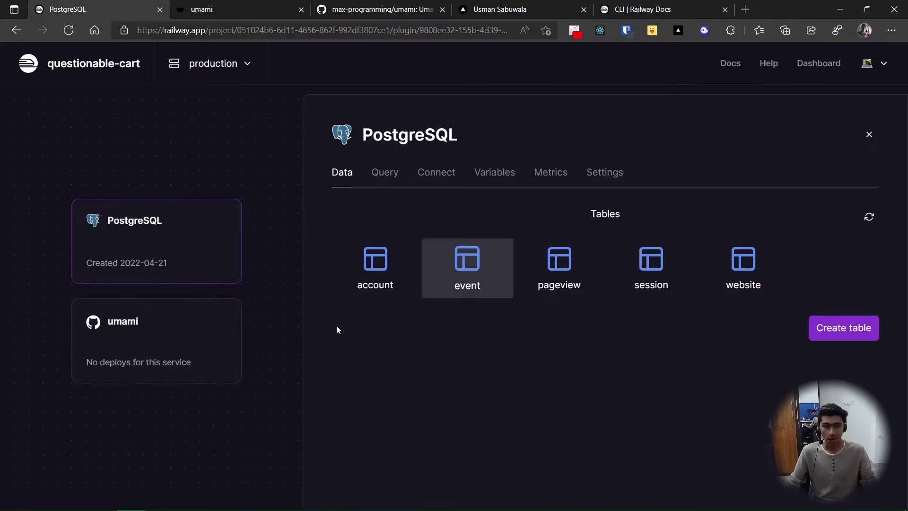
Return to the terminal, clear the screen and deploy the local repository with railway up
{"action": "key", "text": "alt+Tab"}
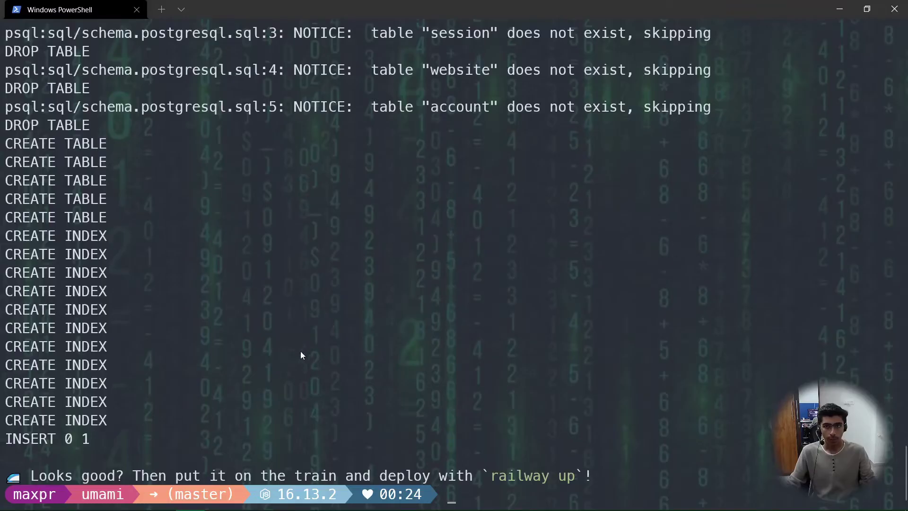
{"action": "left_click_drag", "start_coordinate": [492, 476], "coordinate": [573, 478]}
{"action": "key", "text": "ctrl+c"}
{"action": "key", "text": "ctrl+l"}
{"action": "type", "text": "railway "}
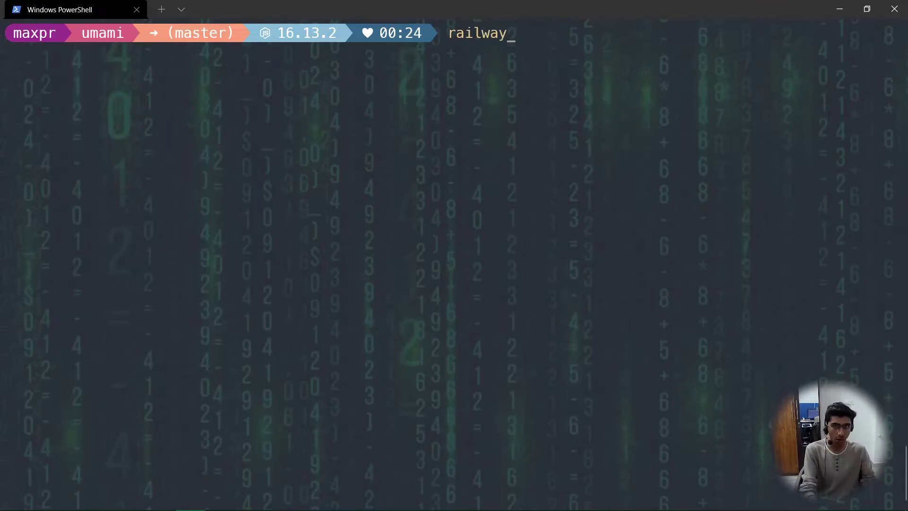
{"action": "type", "text": "up"}
{"action": "key", "text": "Return"}
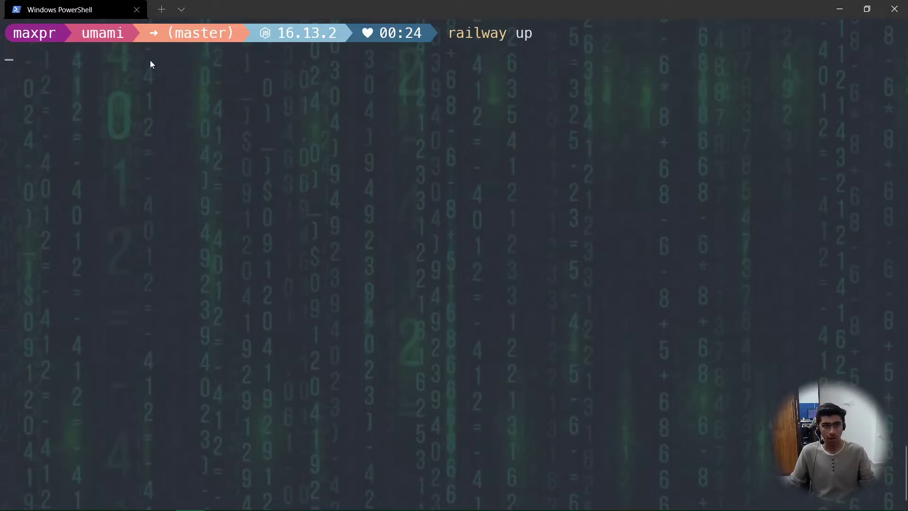
{"action": "left_click_drag", "start_coordinate": [2, 46], "coordinate": [229, 322]}
{"action": "left_click", "coordinate": [229, 323]}
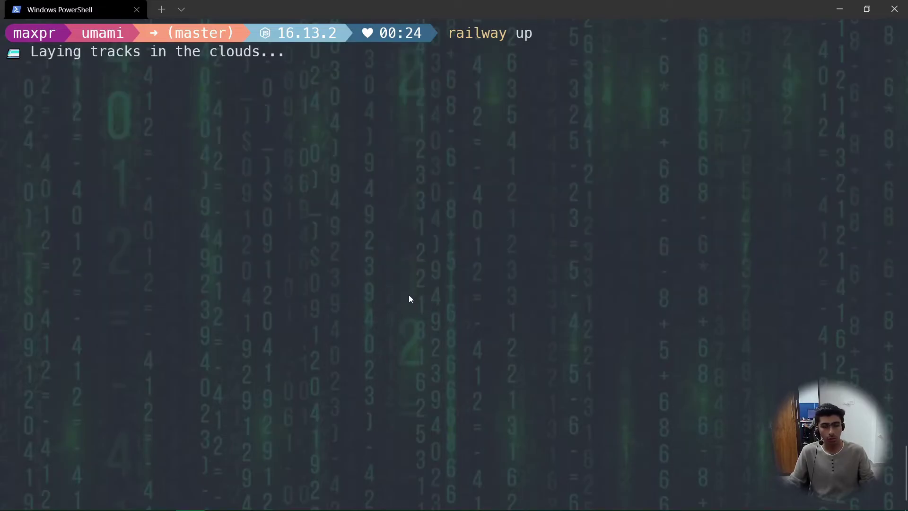
Check the umami service's latest deployment logs in the browser and open the deployed site at umami-production-5aff.up.railway.app
{"action": "key", "text": "alt+Tab"}
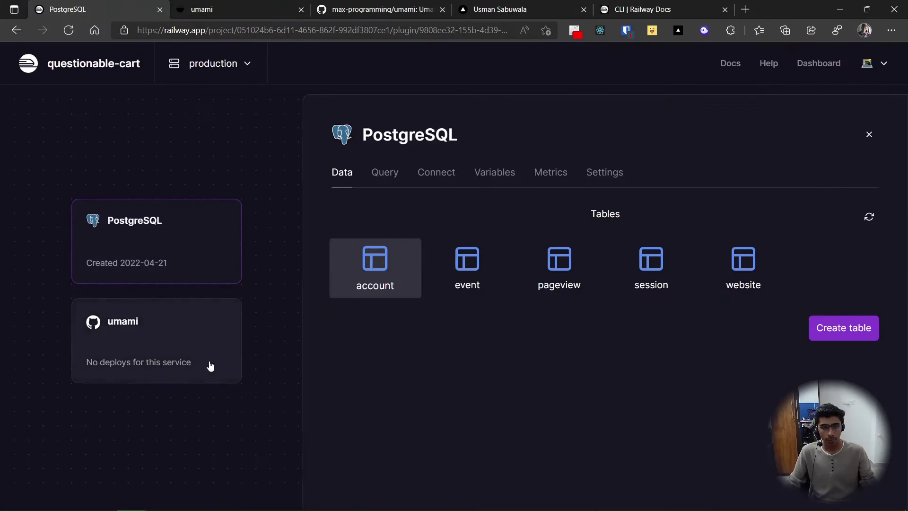
{"action": "left_click", "coordinate": [187, 344]}
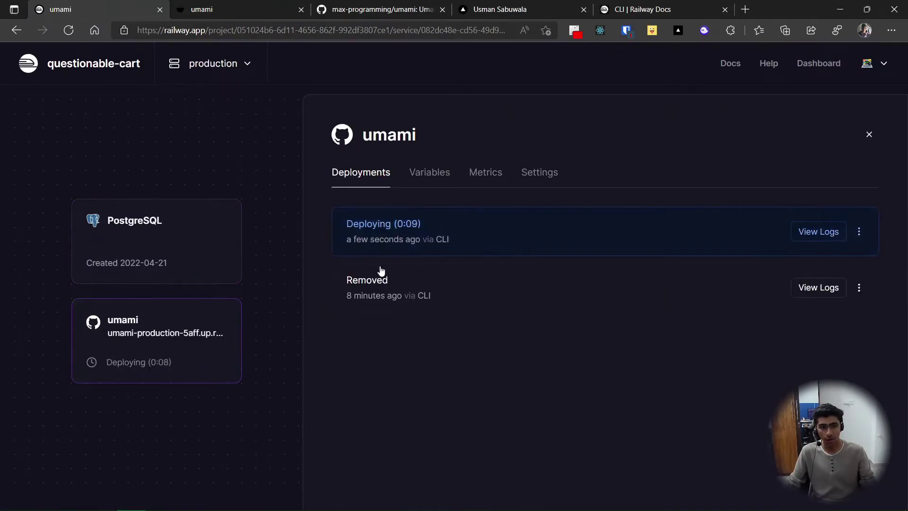
{"action": "left_click", "coordinate": [809, 233]}
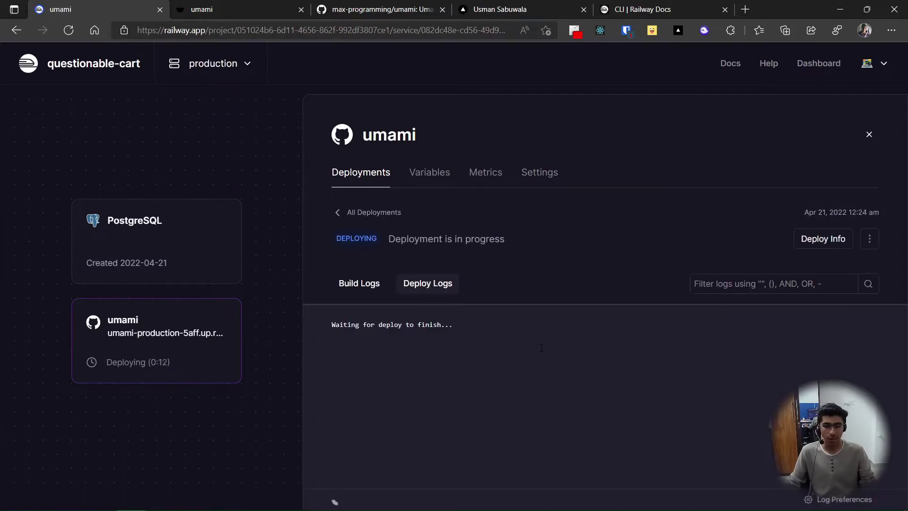
{"action": "left_click", "coordinate": [357, 10]}
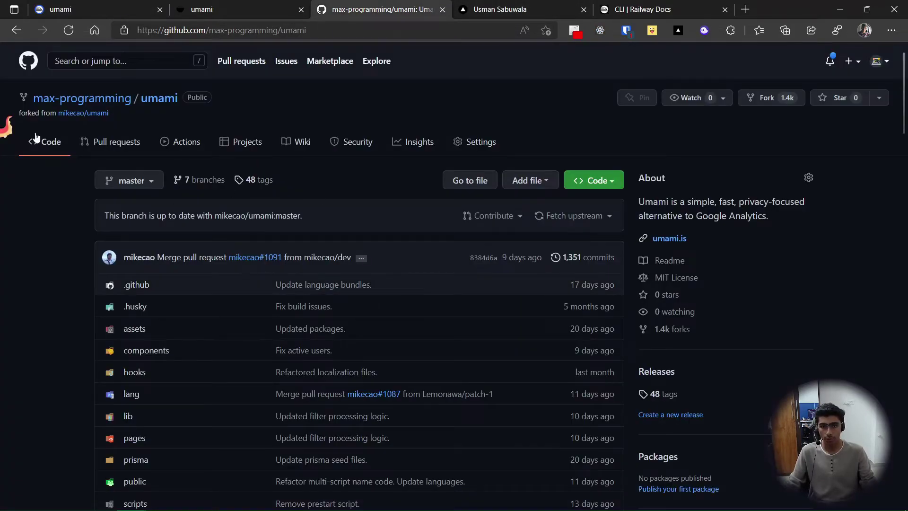
{"action": "key", "text": "ctrl+1"}
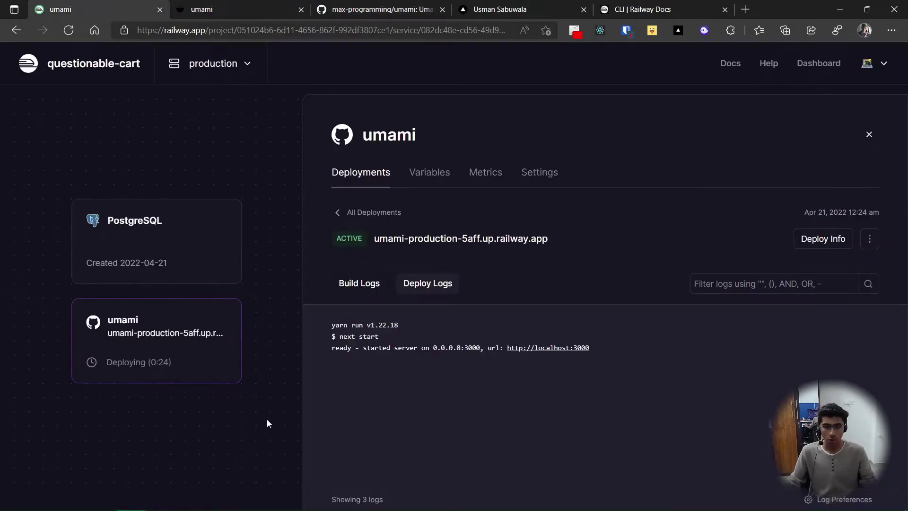
{"action": "left_click", "coordinate": [416, 240]}
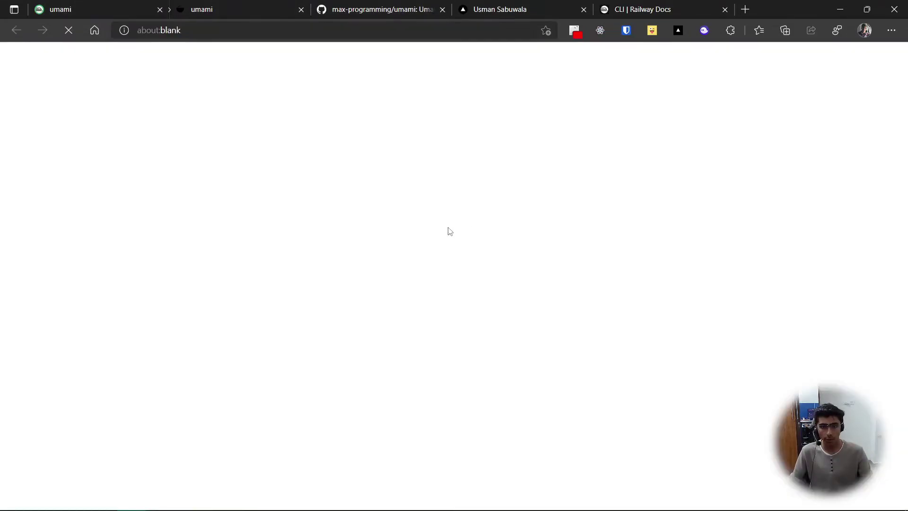
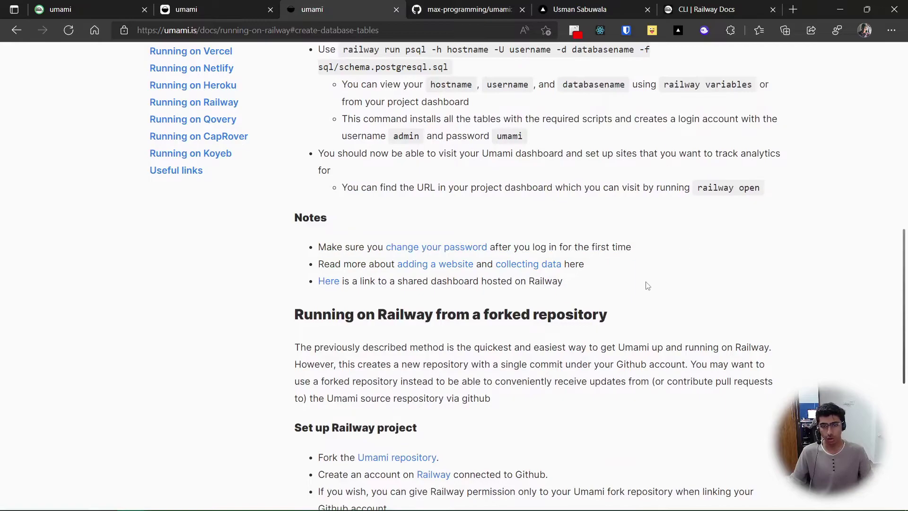
Return from the guide to the deployed Umami dashboard and view its website settings and the admin profile
{"action": "left_click", "coordinate": [601, 290]}
{"action": "left_click", "coordinate": [190, 8]}
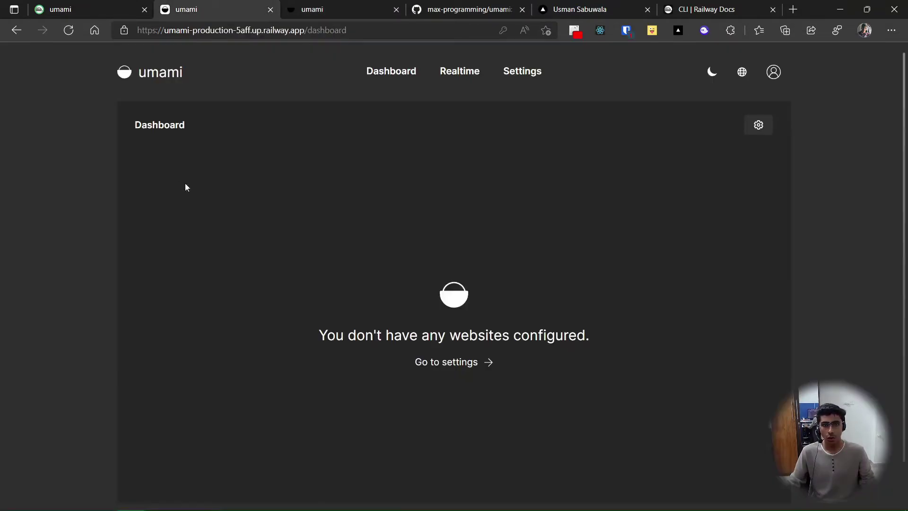
{"action": "left_click", "coordinate": [528, 76]}
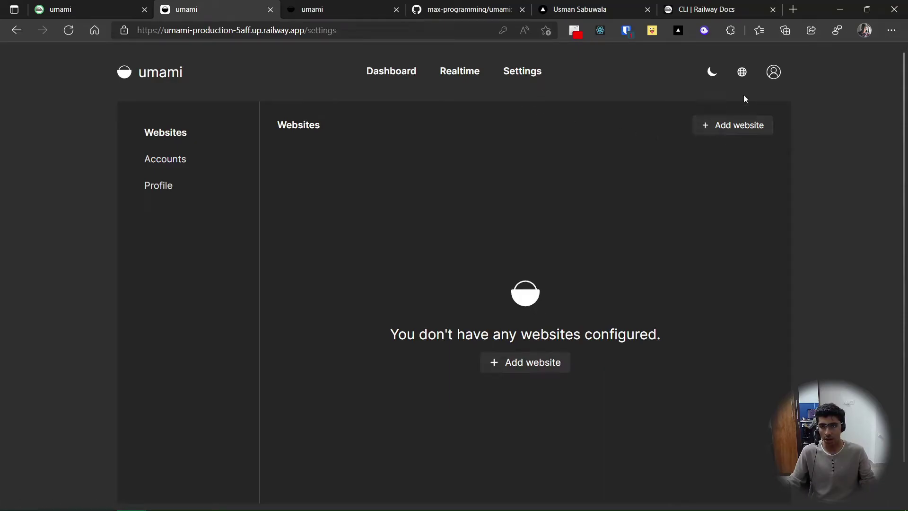
{"action": "left_click", "coordinate": [770, 75]}
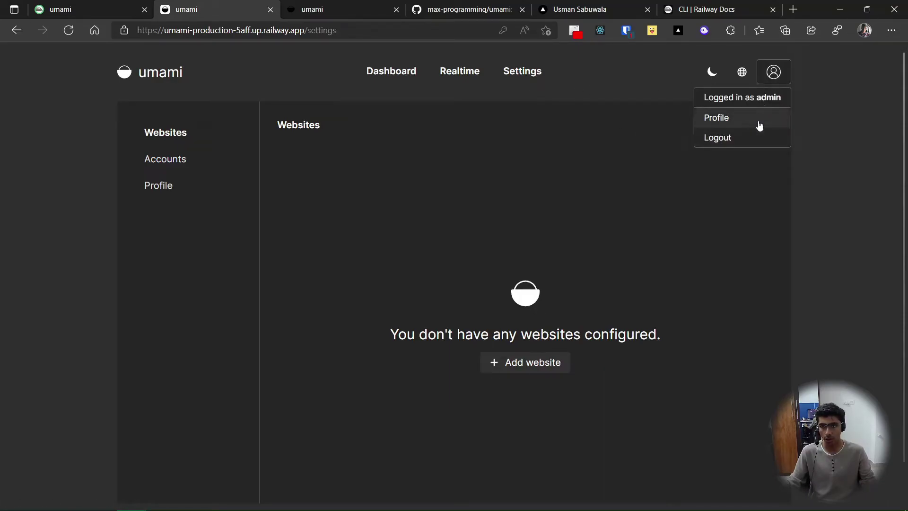
{"action": "left_click", "coordinate": [756, 114]}
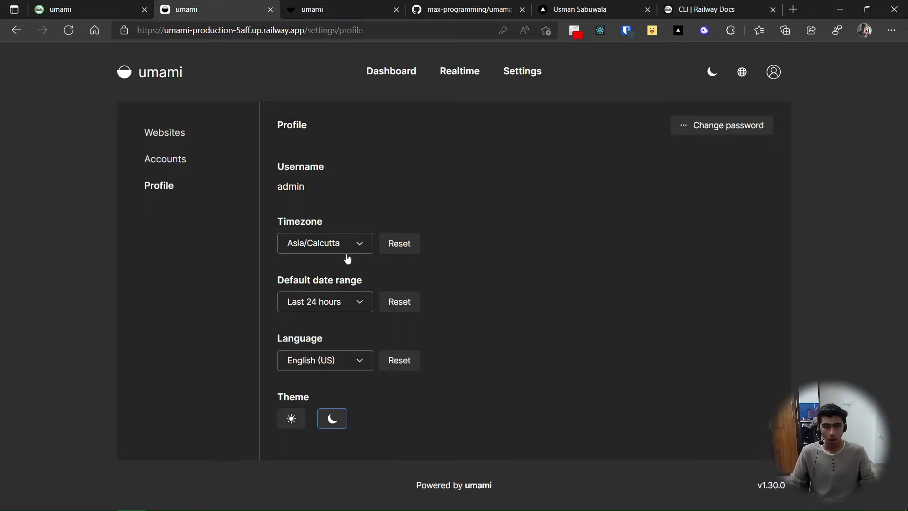
View the admin account's edit form, dismiss it without changes and return to the website settings
{"action": "left_click", "coordinate": [200, 168]}
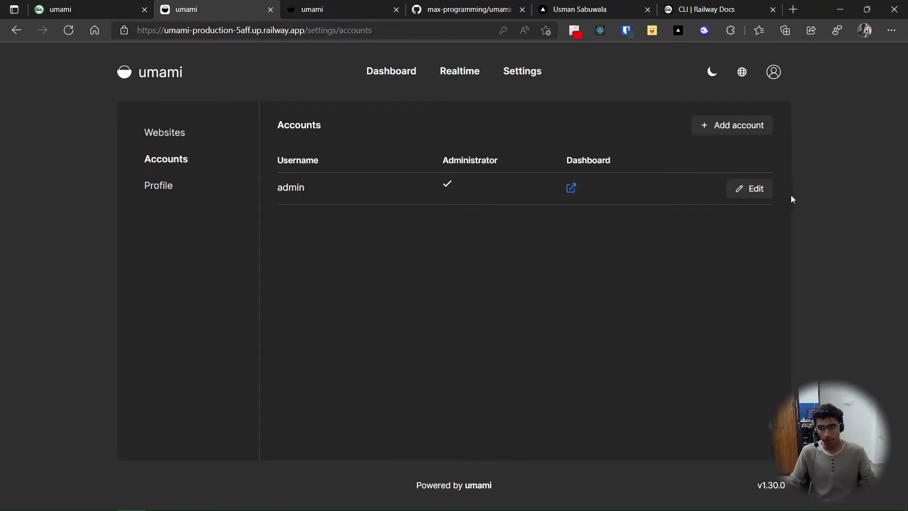
{"action": "left_click", "coordinate": [755, 189]}
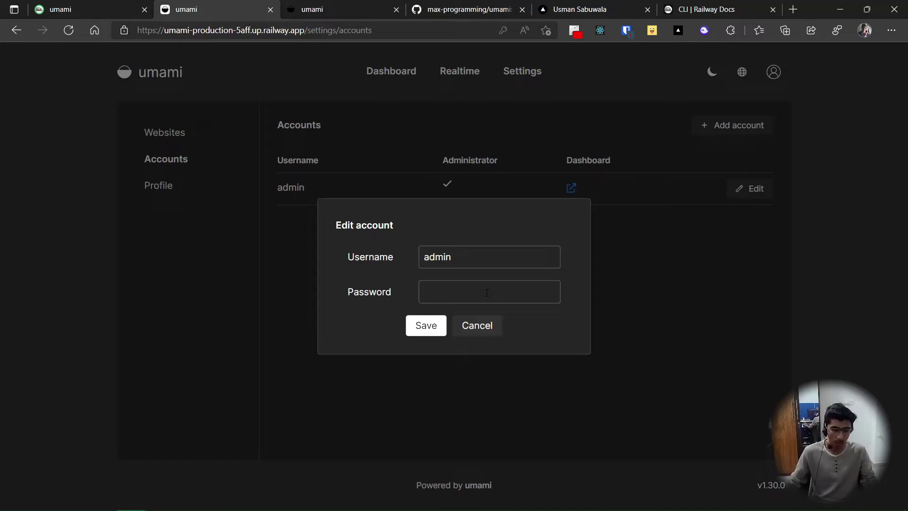
{"action": "left_click", "coordinate": [461, 198]}
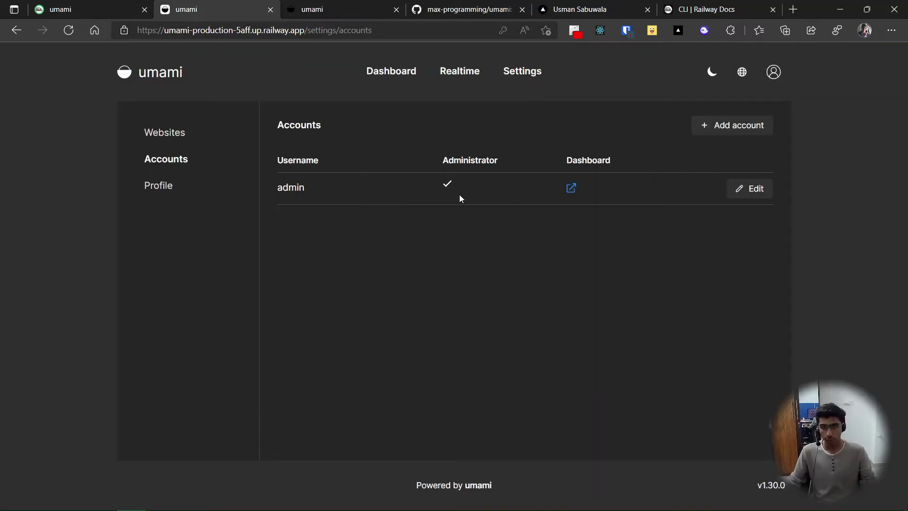
{"action": "left_click", "coordinate": [183, 134]}
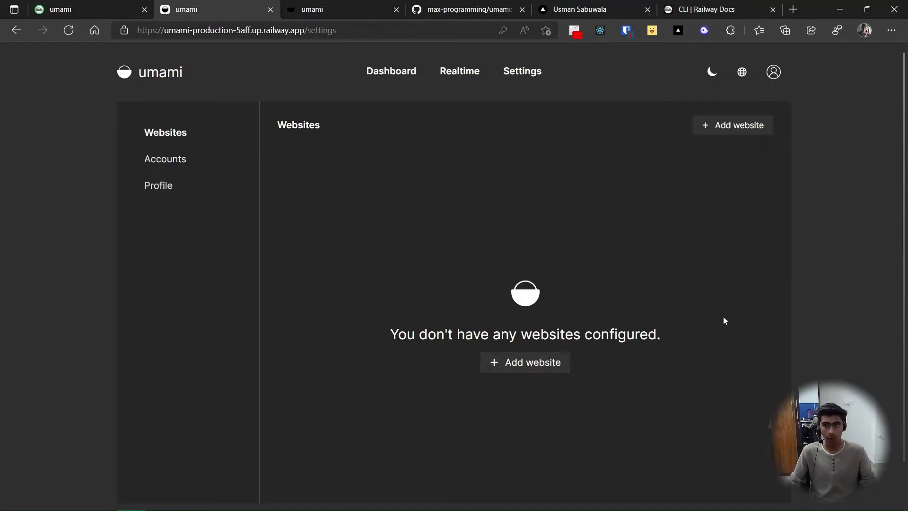
Copy the domain of the personal website that is open in another browser tab
{"action": "key", "text": "ctrl+5"}
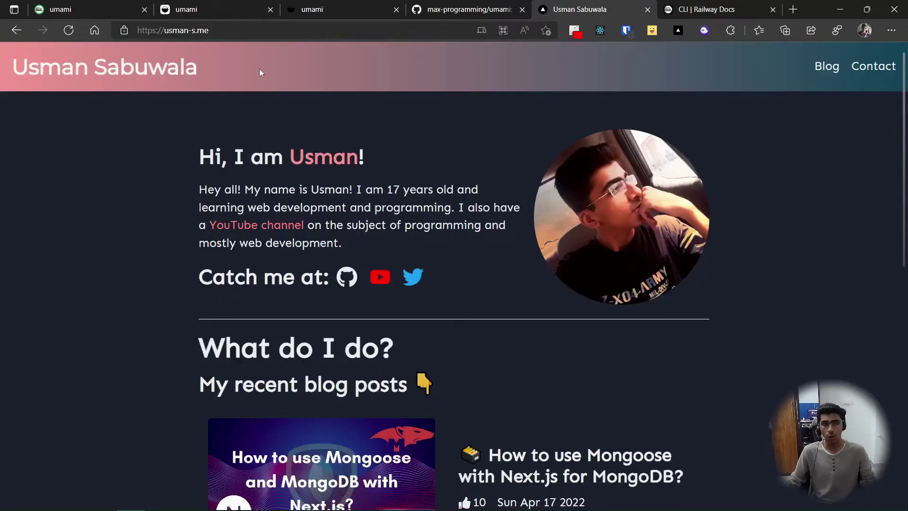
{"action": "left_click", "coordinate": [263, 29]}
{"action": "left_click", "coordinate": [158, 140]}
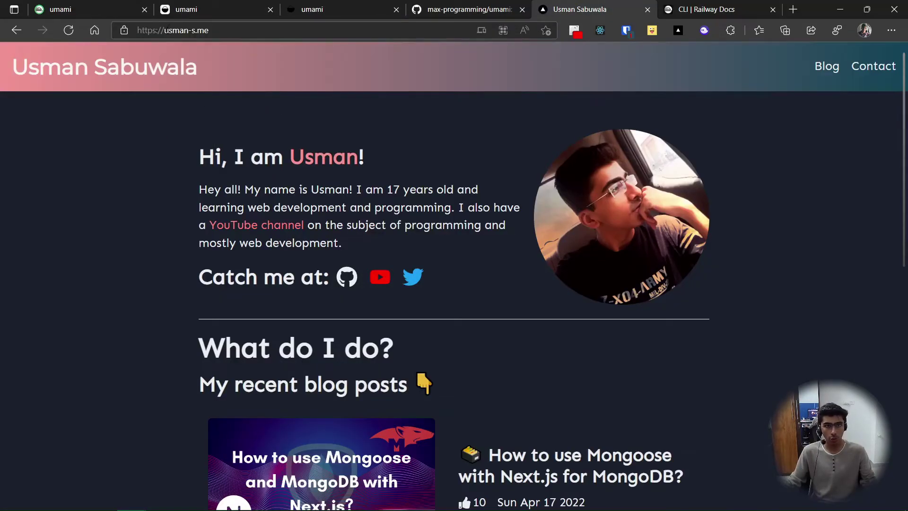
{"action": "left_click", "coordinate": [286, 32]}
{"action": "key", "text": "ctrl+c"}
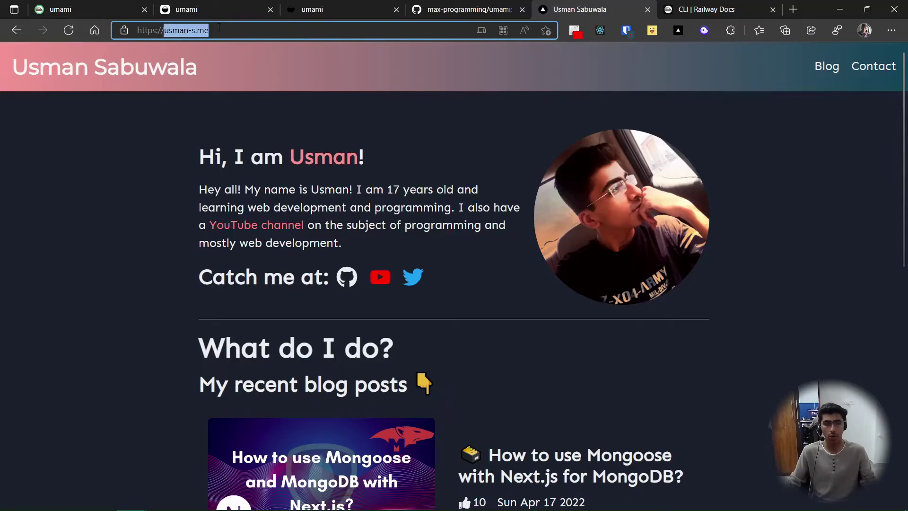
Start adding a website in the Umami settings and fill its domain with the copied personal domain
{"action": "left_click", "coordinate": [211, 12]}
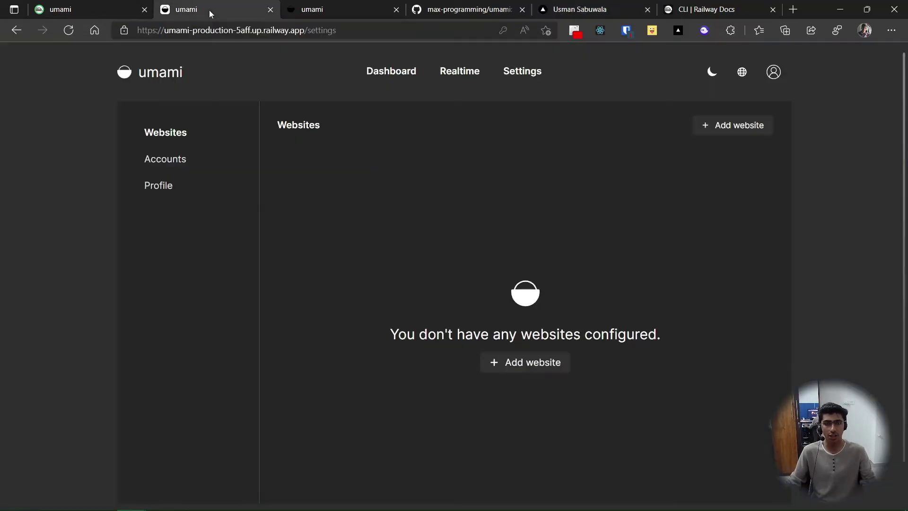
{"action": "left_click", "coordinate": [542, 364]}
{"action": "left_click", "coordinate": [435, 279]}
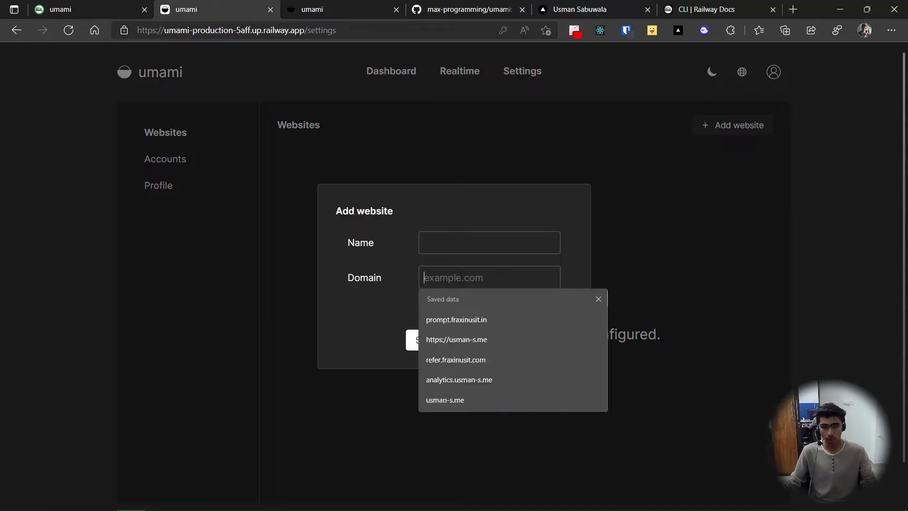
{"action": "key", "text": "ctrl+v"}
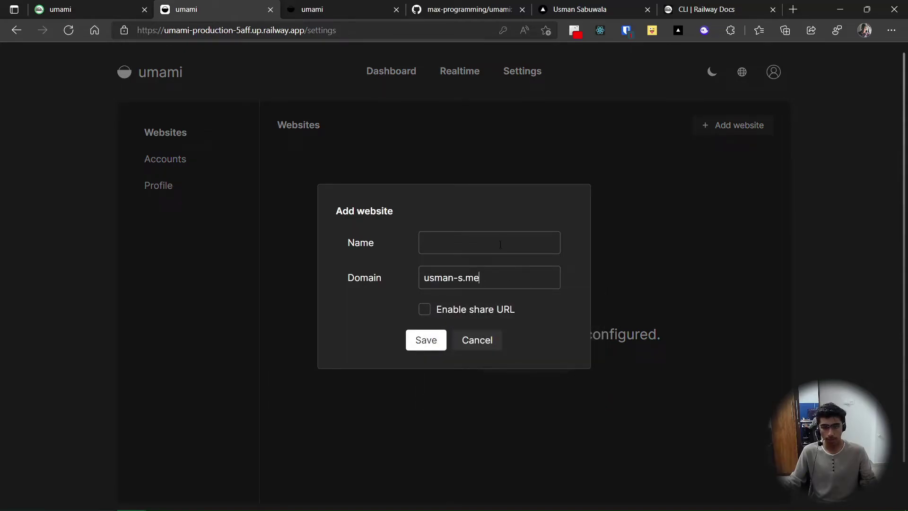
{"action": "left_click", "coordinate": [500, 244]}
{"action": "left_click", "coordinate": [598, 264]}
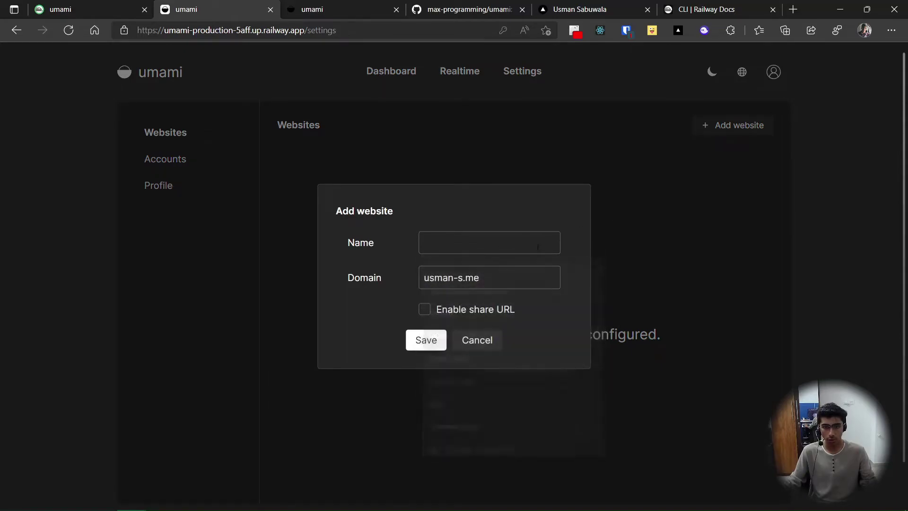
Name the website as the owner's site, keep the domain, leave the share URL disabled and save the entry
{"action": "type", "text": "Usman "}
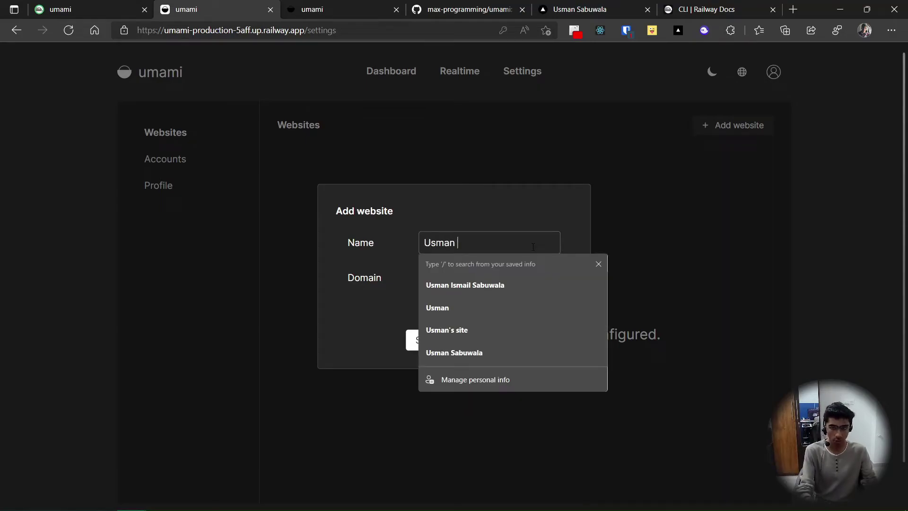
{"action": "type", "text": "'s Site"}
{"action": "key", "text": "Tab"}
{"action": "type", "text": "usman-s.me"}
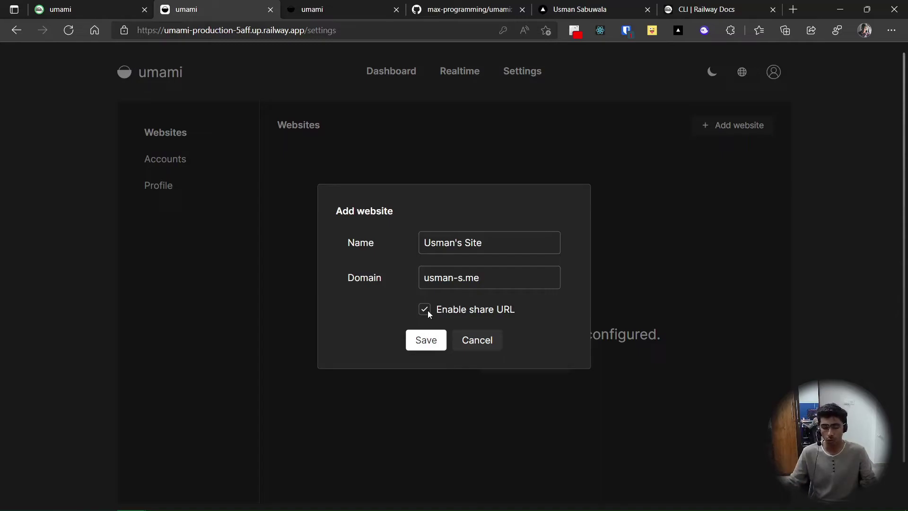
{"action": "left_click", "coordinate": [427, 307]}
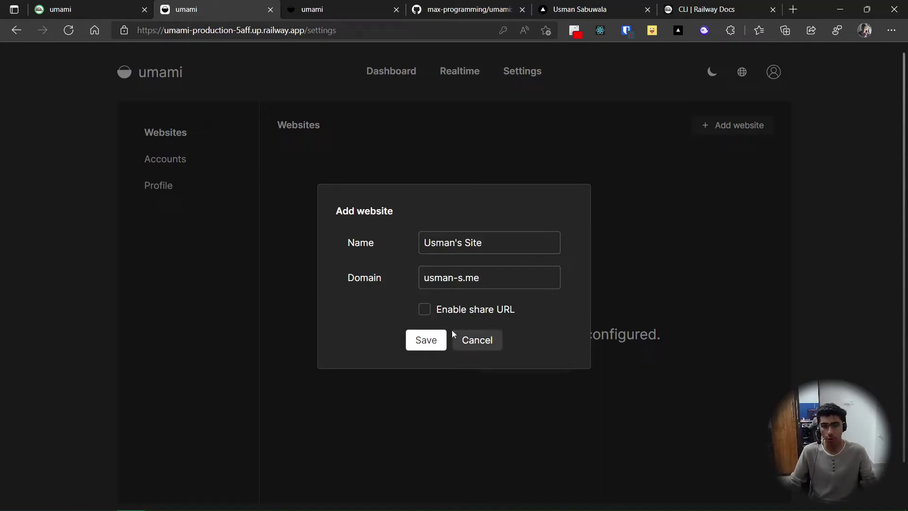
{"action": "key", "text": "Return"}
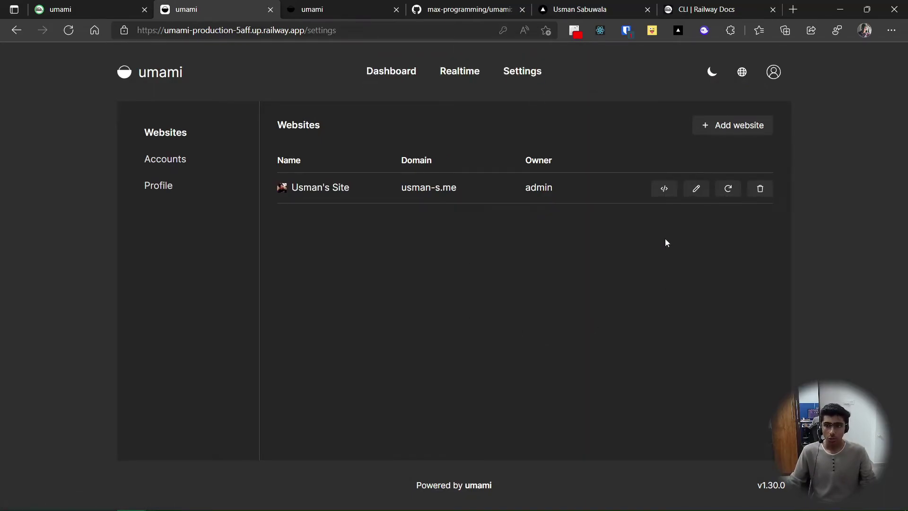
Show the new website's tracking code, copy the script to the clipboard and dismiss the dialog
{"action": "left_click", "coordinate": [663, 190]}
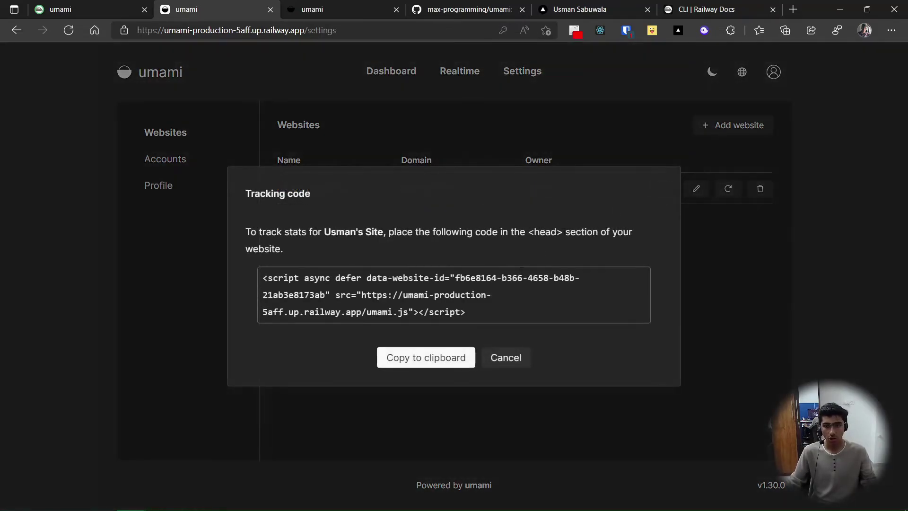
{"action": "triple_click", "coordinate": [342, 295]}
{"action": "left_click", "coordinate": [342, 296]}
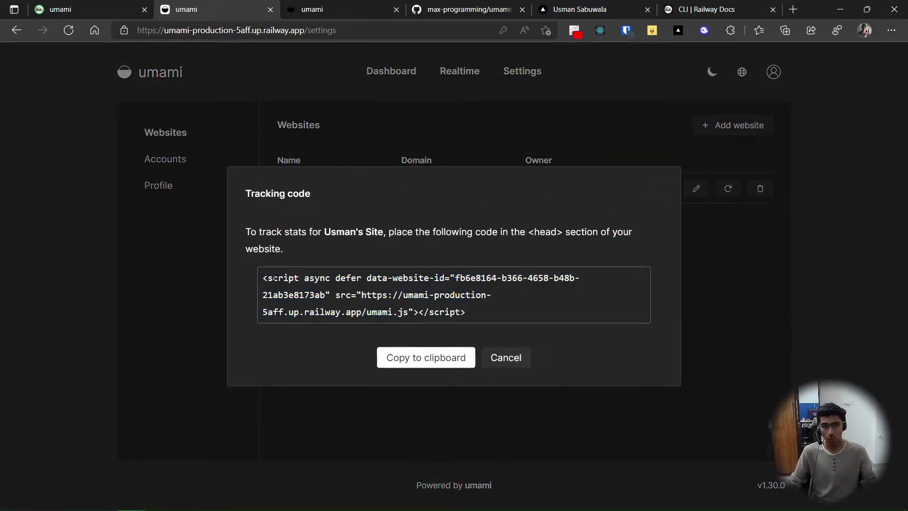
{"action": "left_click_drag", "start_coordinate": [263, 278], "coordinate": [488, 318]}
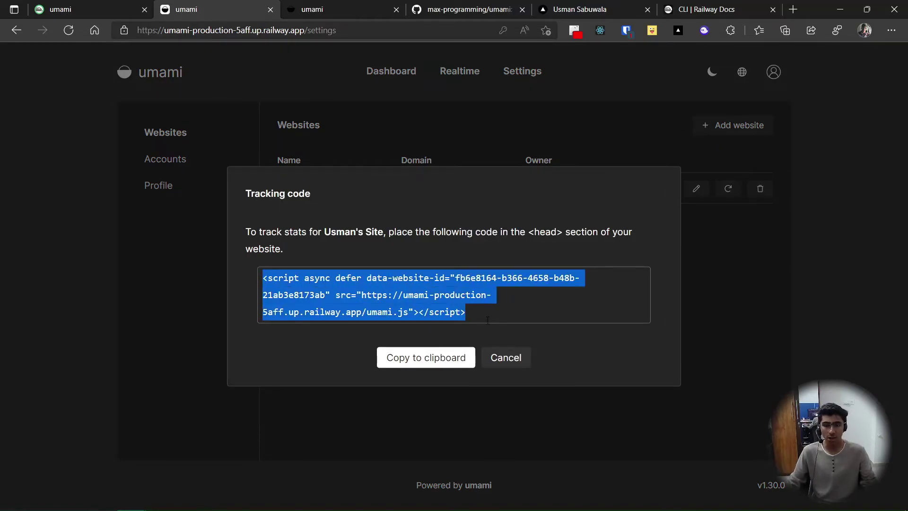
{"action": "left_click", "coordinate": [428, 357]}
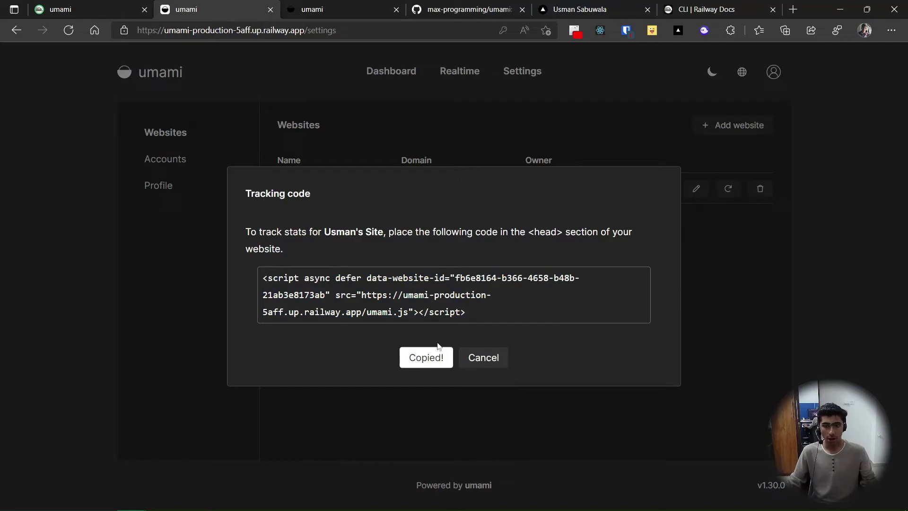
{"action": "left_click", "coordinate": [482, 358]}
Switch to Visual Studio Code and open Meta.tsx from the src/layout folder of the personal website project
{"action": "key", "text": "alt+Tab"}
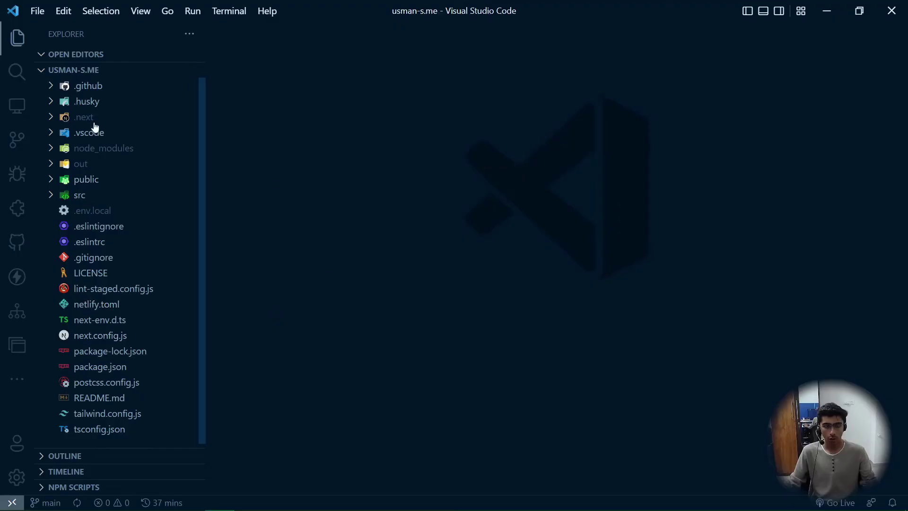
{"action": "left_click", "coordinate": [104, 195]}
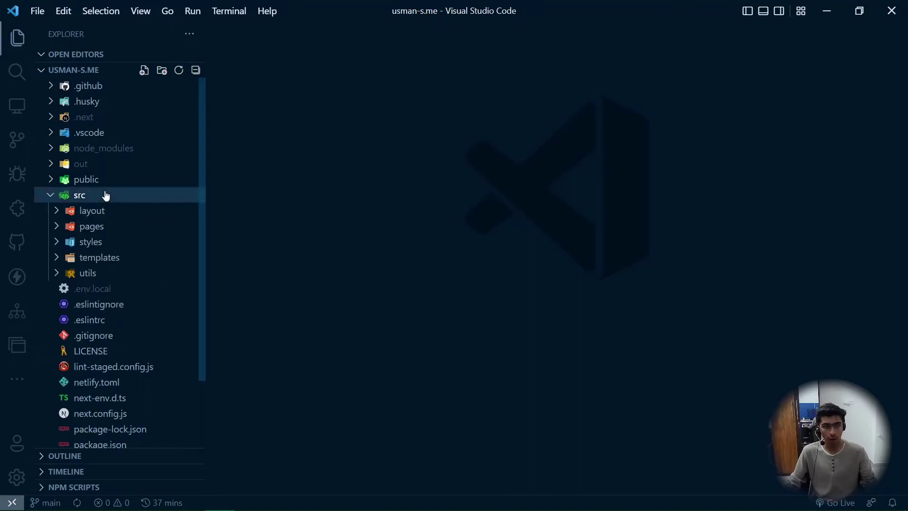
{"action": "left_click", "coordinate": [128, 211]}
{"action": "left_click", "coordinate": [102, 242]}
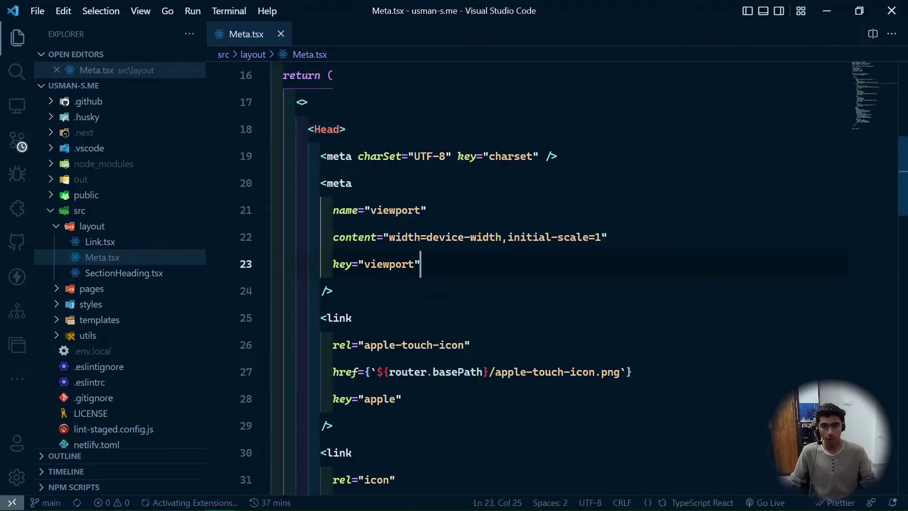
Paste the Umami tracking script after the favicon link, just before the closing Head tag in Meta.tsx, and save the file
{"action": "scroll", "coordinate": [568, 279], "scroll_direction": "down", "scroll_amount": 7}
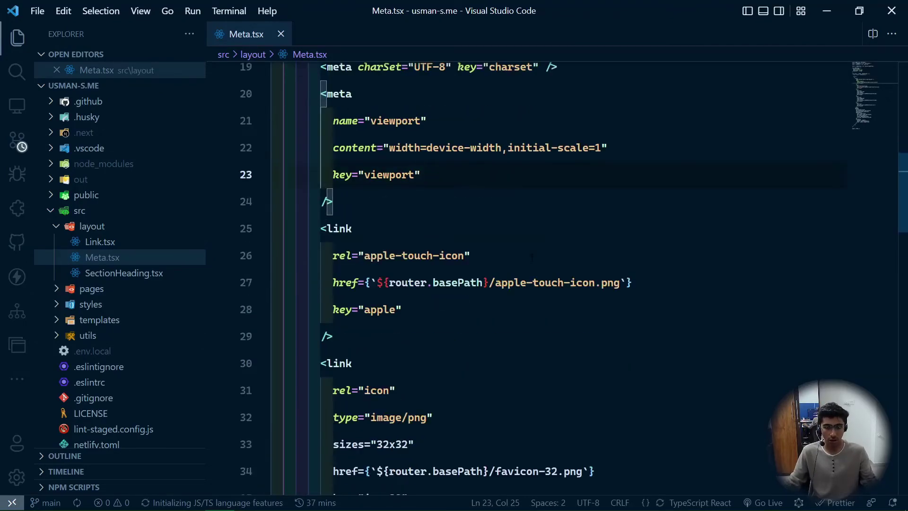
{"action": "scroll", "coordinate": [567, 279], "scroll_direction": "down", "scroll_amount": 3}
{"action": "scroll", "coordinate": [567, 279], "scroll_direction": "up", "scroll_amount": 8}
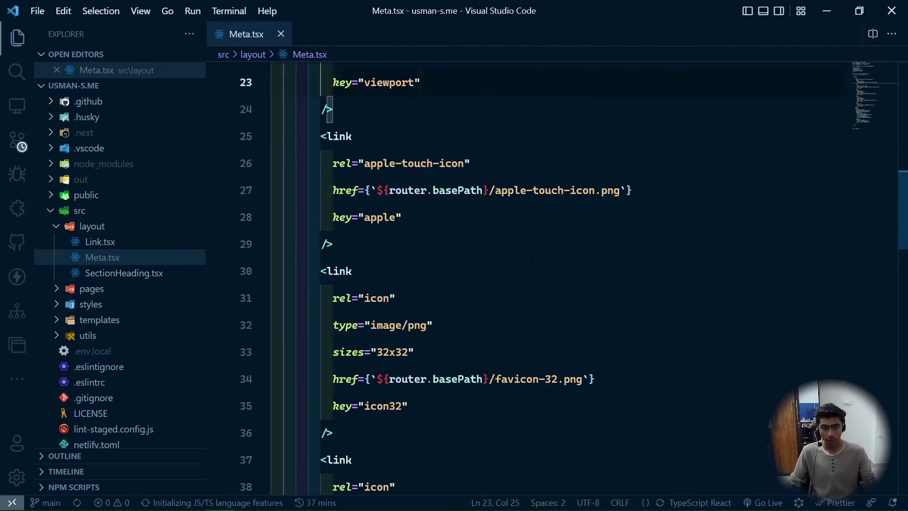
{"action": "scroll", "coordinate": [567, 279], "scroll_direction": "down", "scroll_amount": 7}
{"action": "left_click", "coordinate": [334, 222]}
{"action": "key", "text": "Return"}
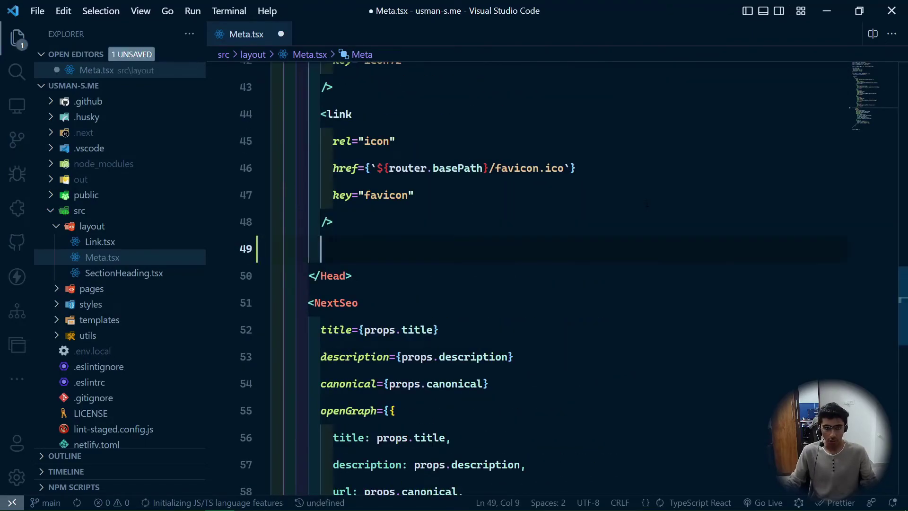
{"action": "key", "text": "ctrl+v"}
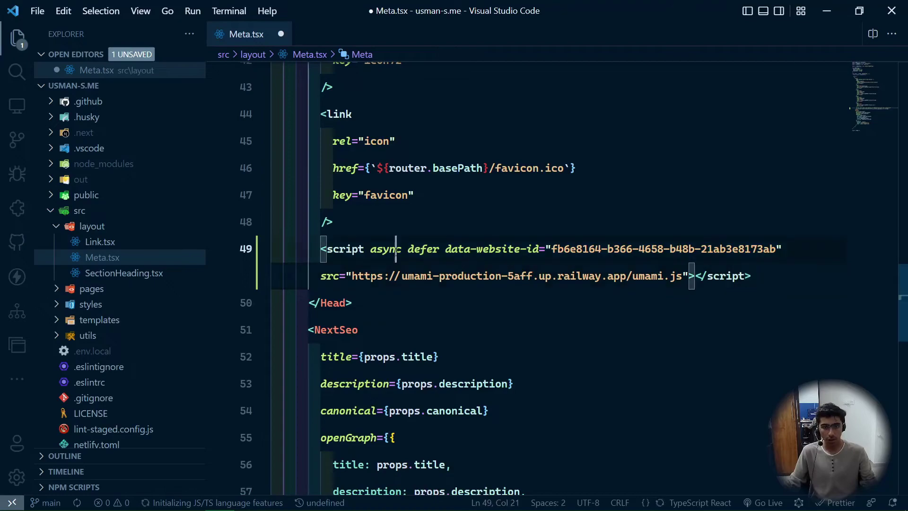
{"action": "left_click_drag", "start_coordinate": [407, 248], "coordinate": [520, 248]}
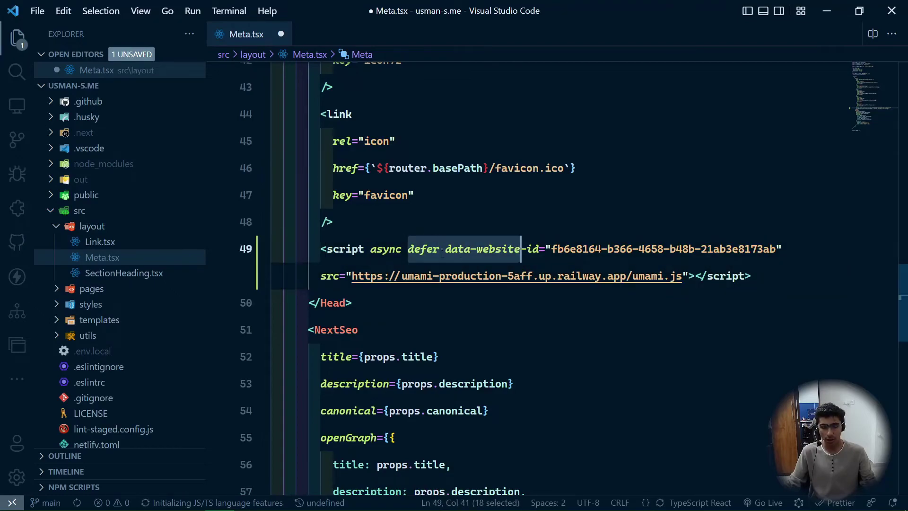
{"action": "left_click", "coordinate": [462, 249]}
{"action": "double_click", "coordinate": [433, 249]}
{"action": "left_click_drag", "start_coordinate": [444, 249], "coordinate": [320, 249]}
{"action": "left_click", "coordinate": [350, 302]}
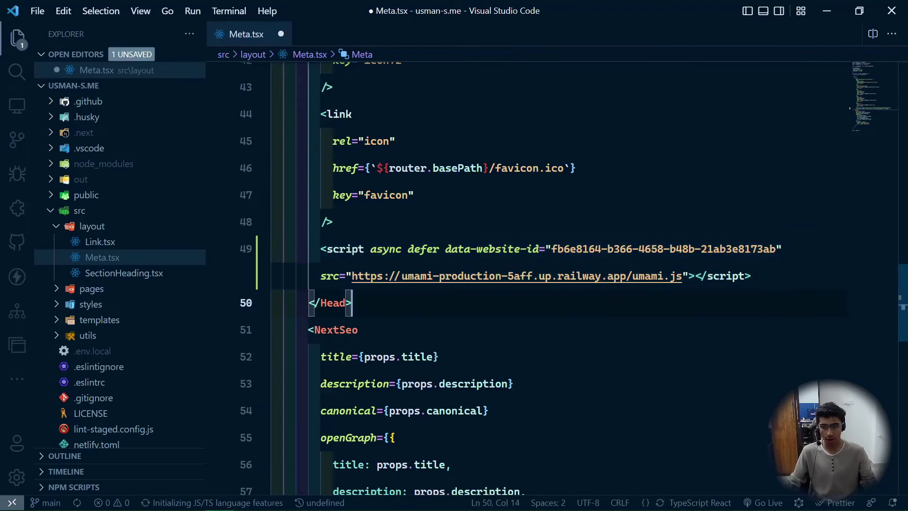
{"action": "key", "text": "ctrl+s"}
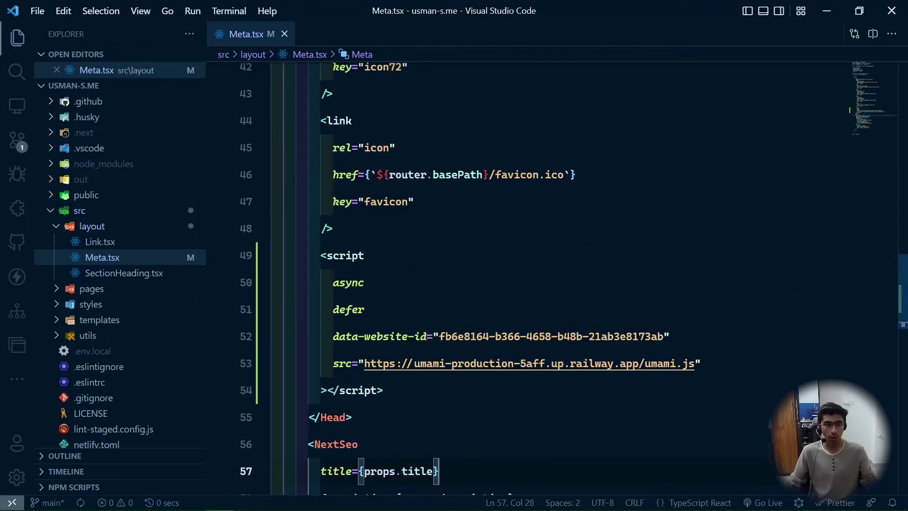
Stage the Meta.tsx change in source control and write the commit message "Added umami analytics"
{"action": "key", "text": "ctrl+shift+g"}
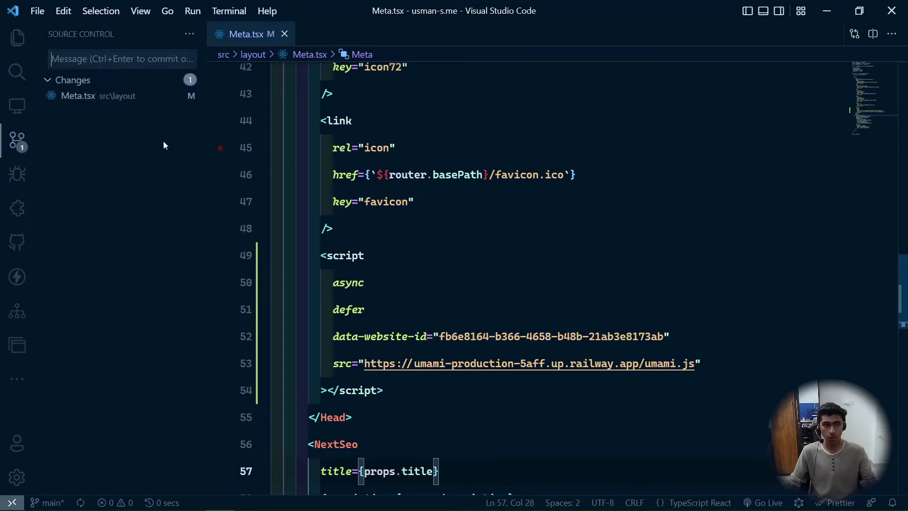
{"action": "type", "text": "A"}
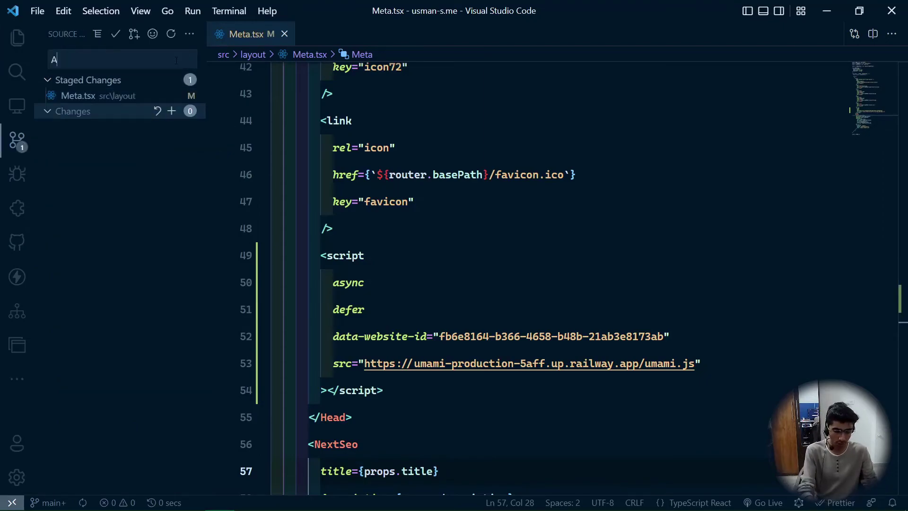
{"action": "type", "text": "dded analyti"}
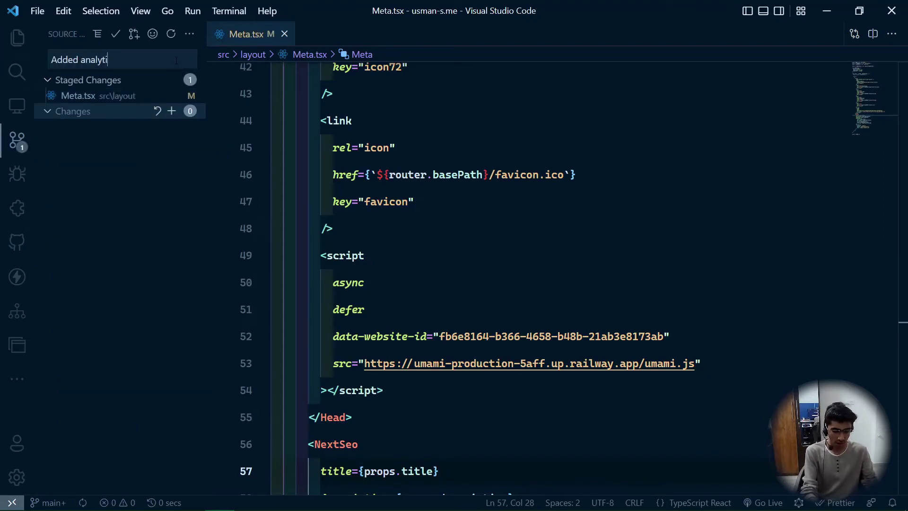
{"action": "type", "text": "umami"}
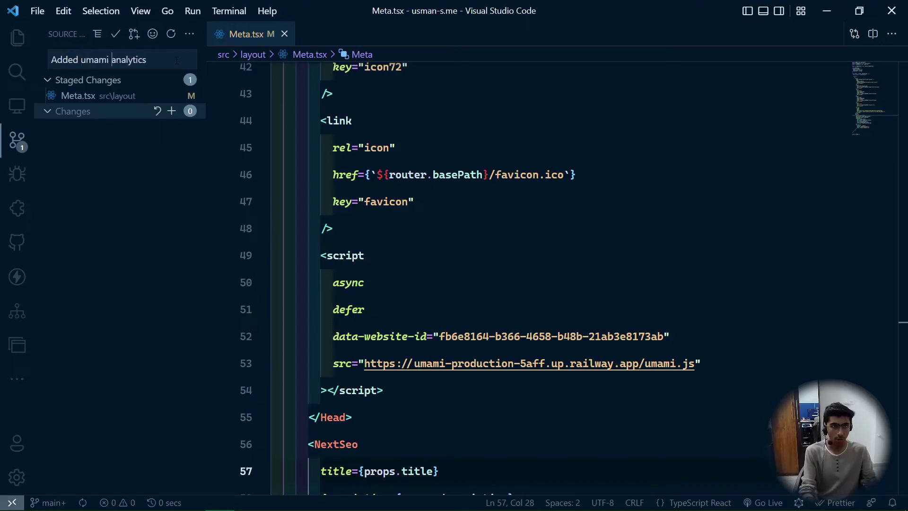
Switch to the browser, reload the personal website and inspect its head element for the Umami script tag
{"action": "key", "text": "alt+Tab"}
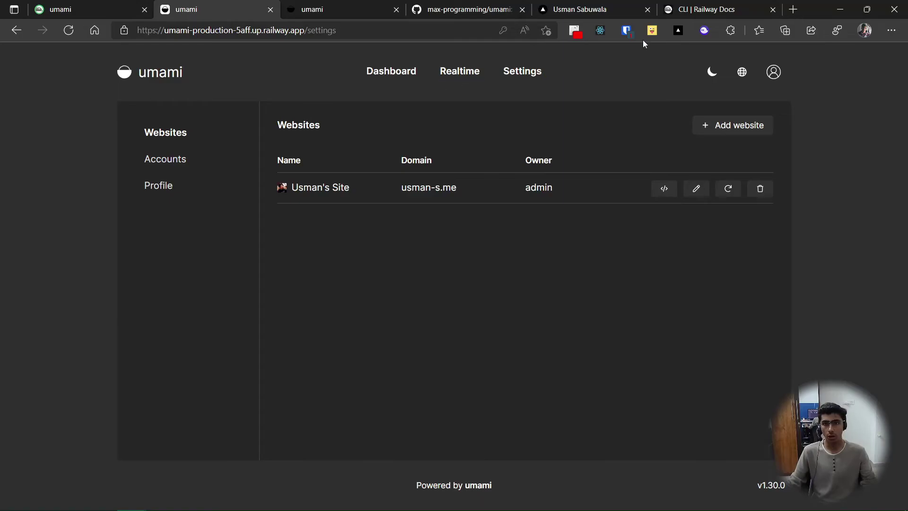
{"action": "left_click", "coordinate": [605, 13]}
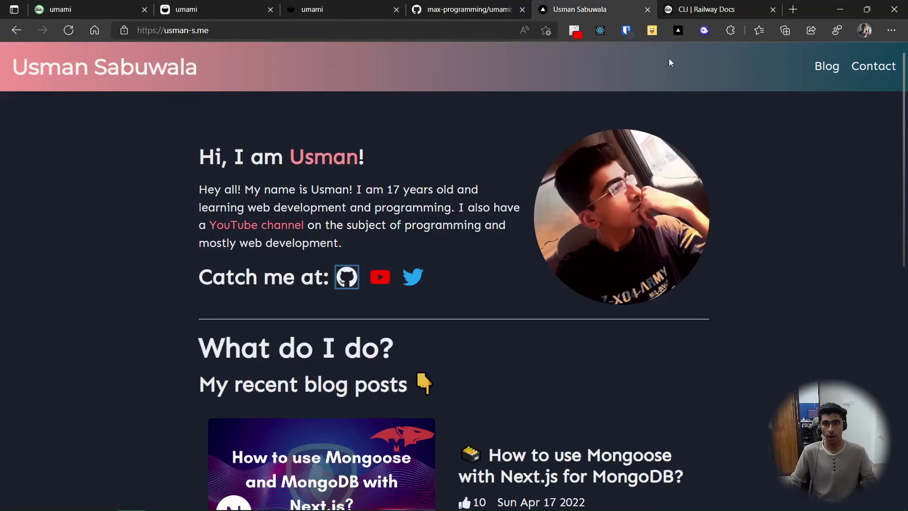
{"action": "left_click", "coordinate": [69, 31]}
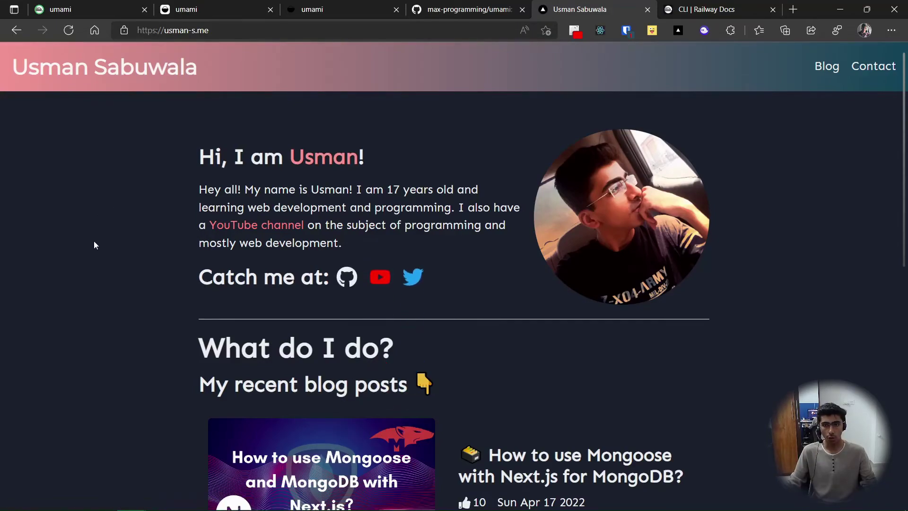
{"action": "right_click", "coordinate": [97, 205]}
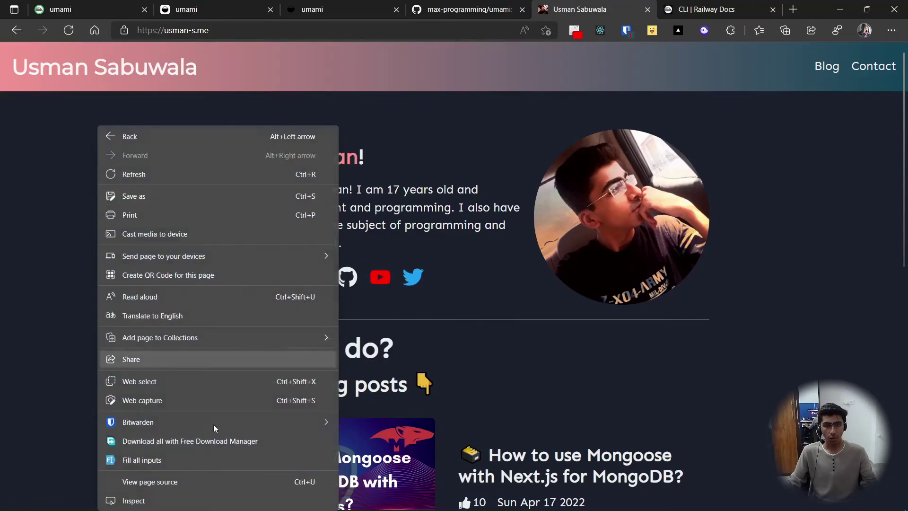
{"action": "left_click", "coordinate": [814, 235]}
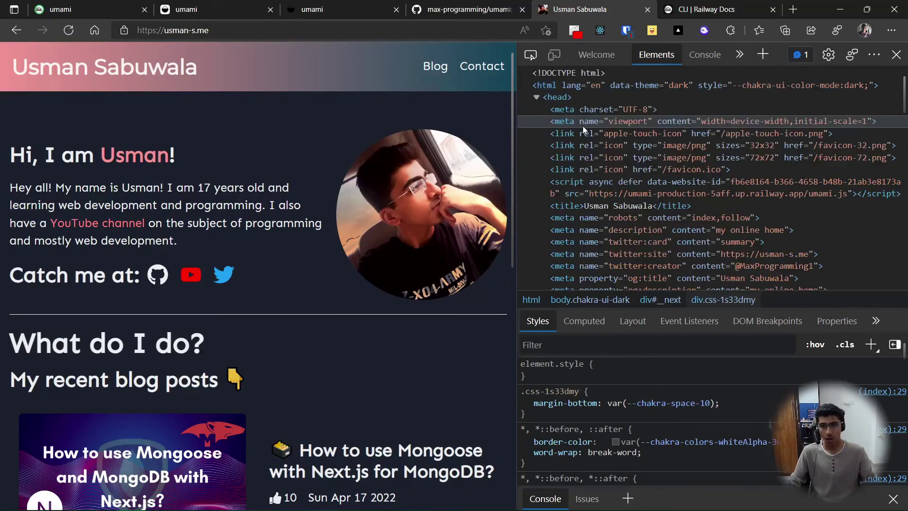
{"action": "left_click", "coordinate": [629, 193]}
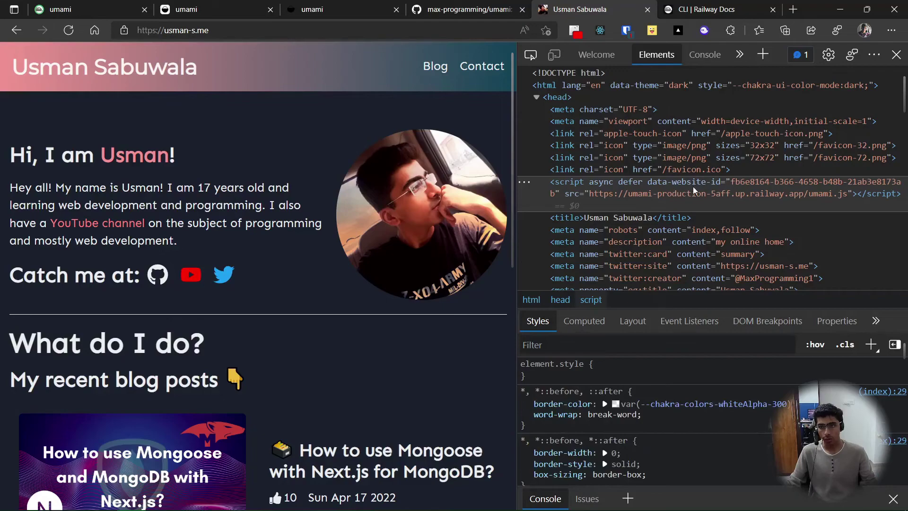
Record the personal website's network requests during a reload and examine the umami.js request
{"action": "left_click", "coordinate": [740, 54]}
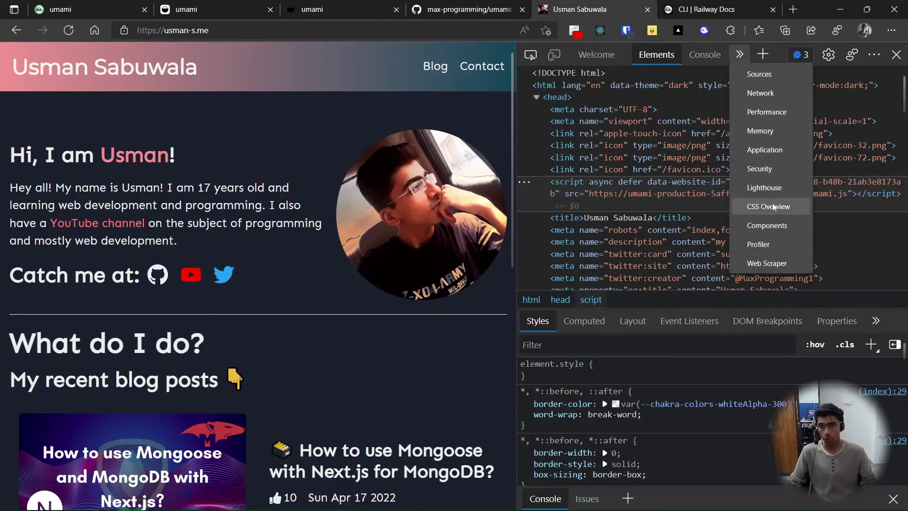
{"action": "left_click", "coordinate": [772, 99]}
{"action": "left_click", "coordinate": [68, 32]}
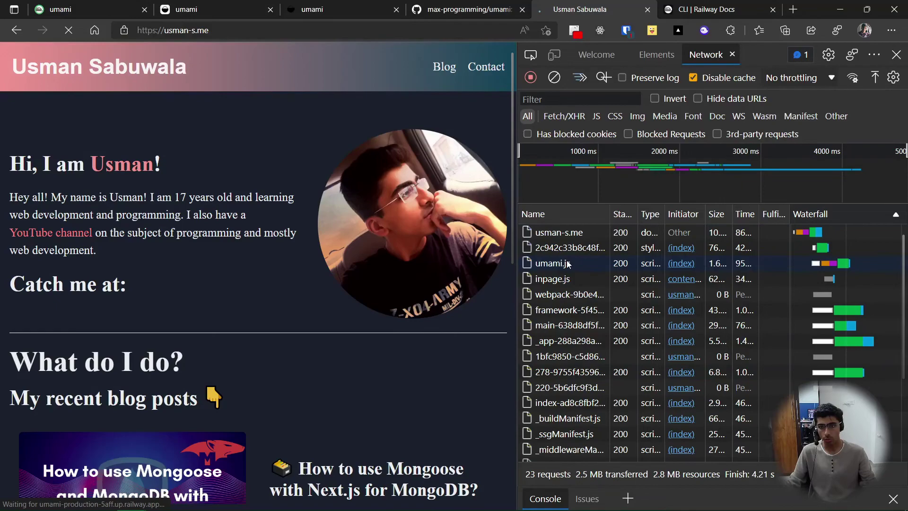
{"action": "left_click", "coordinate": [570, 262]}
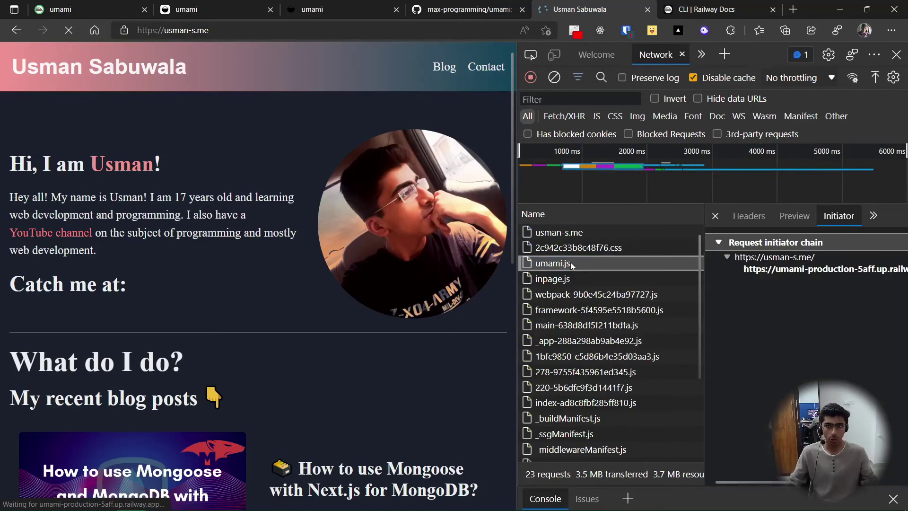
Switch to the Umami dashboard and examine the personal website's views, visitors and traffic chart for the last 24 hours
{"action": "left_click", "coordinate": [371, 14]}
{"action": "left_click", "coordinate": [207, 4]}
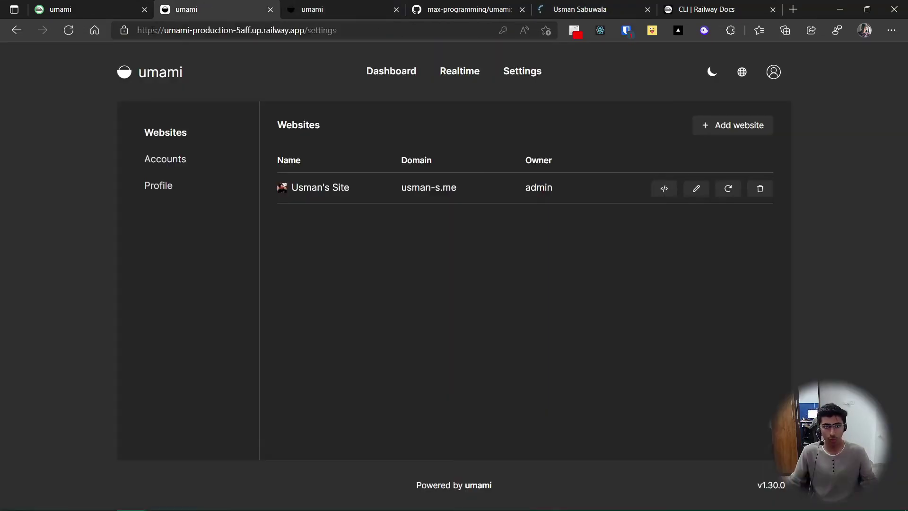
{"action": "left_click", "coordinate": [376, 73]}
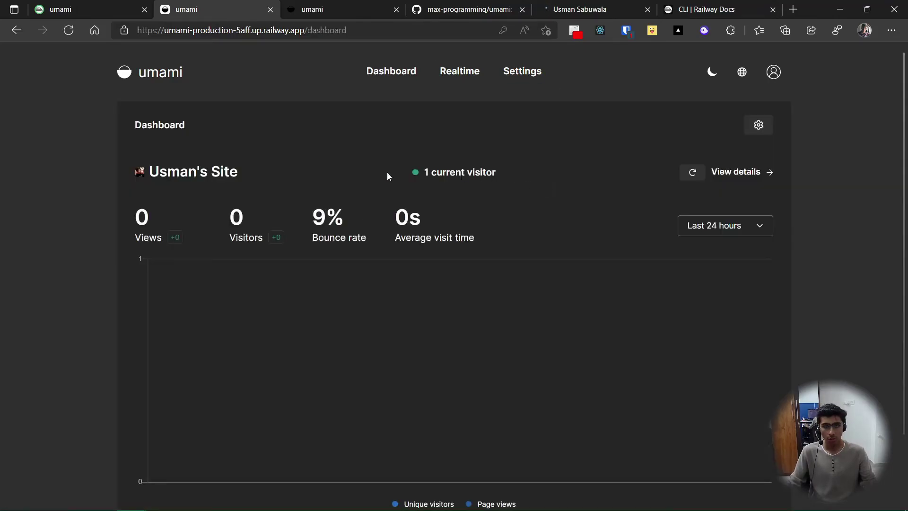
{"action": "left_click", "coordinate": [576, 7]}
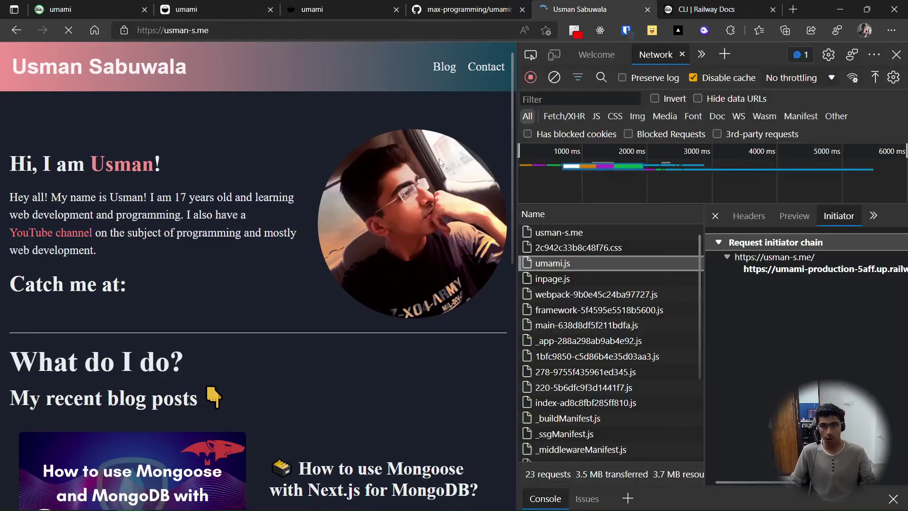
{"action": "left_click", "coordinate": [239, 5]}
{"action": "scroll", "coordinate": [245, 291], "scroll_direction": "down", "scroll_amount": 2}
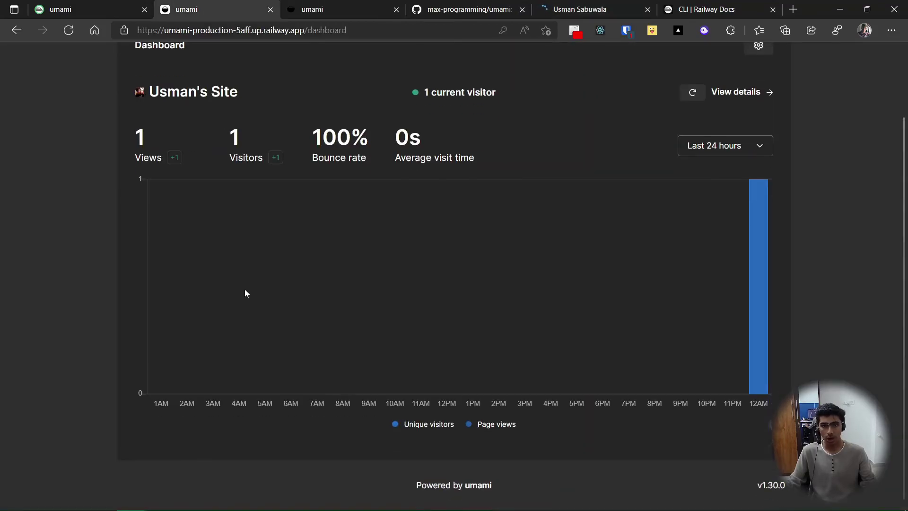
{"action": "scroll", "coordinate": [245, 290], "scroll_direction": "up", "scroll_amount": 2}
Open the personal website's detailed statistics and review its pages, referrers, browsers, operating systems and devices
{"action": "left_click", "coordinate": [748, 179]}
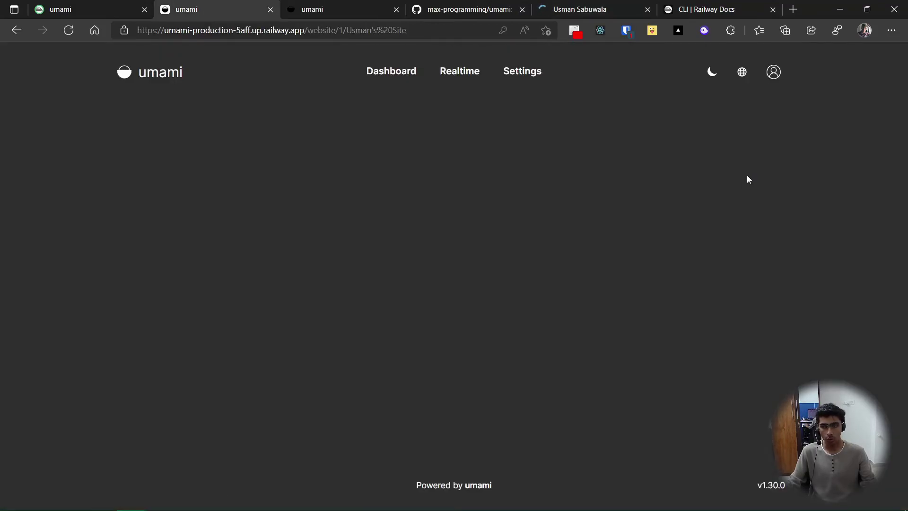
{"action": "scroll", "coordinate": [234, 321], "scroll_direction": "down", "scroll_amount": 1}
{"action": "scroll", "coordinate": [234, 321], "scroll_direction": "down", "scroll_amount": 2}
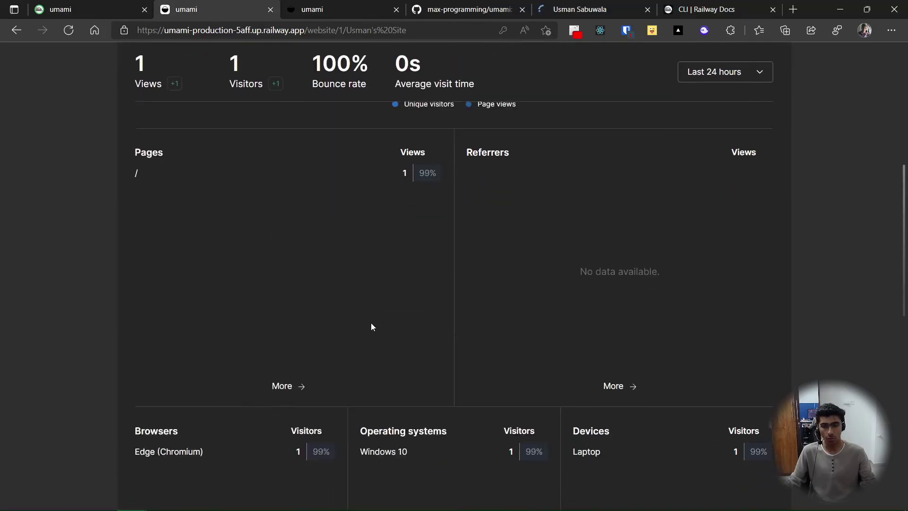
{"action": "scroll", "coordinate": [582, 161], "scroll_direction": "down", "scroll_amount": 4}
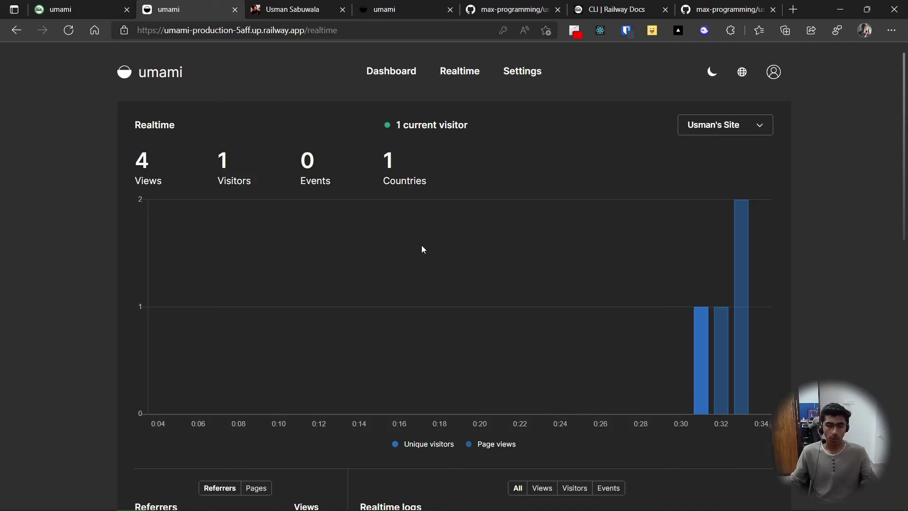
Return from the realtime view to the dashboard and review the personal website's overall traffic summary and chart
{"action": "left_click", "coordinate": [390, 70]}
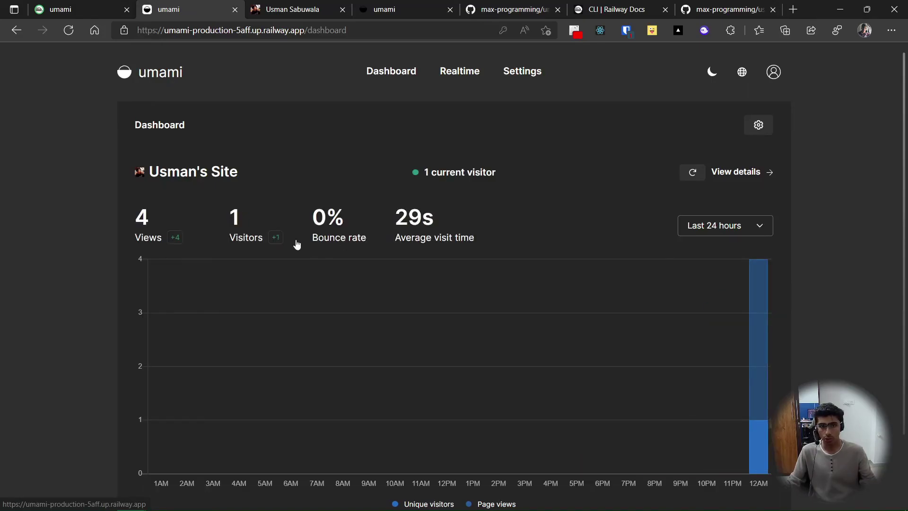
{"action": "scroll", "coordinate": [122, 278], "scroll_direction": "down", "scroll_amount": 2}
{"action": "scroll", "coordinate": [121, 278], "scroll_direction": "up", "scroll_amount": 2}
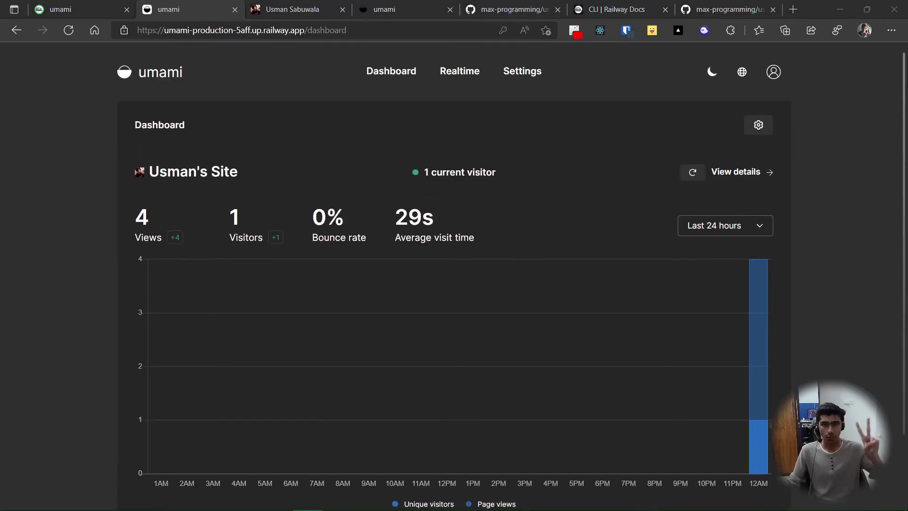